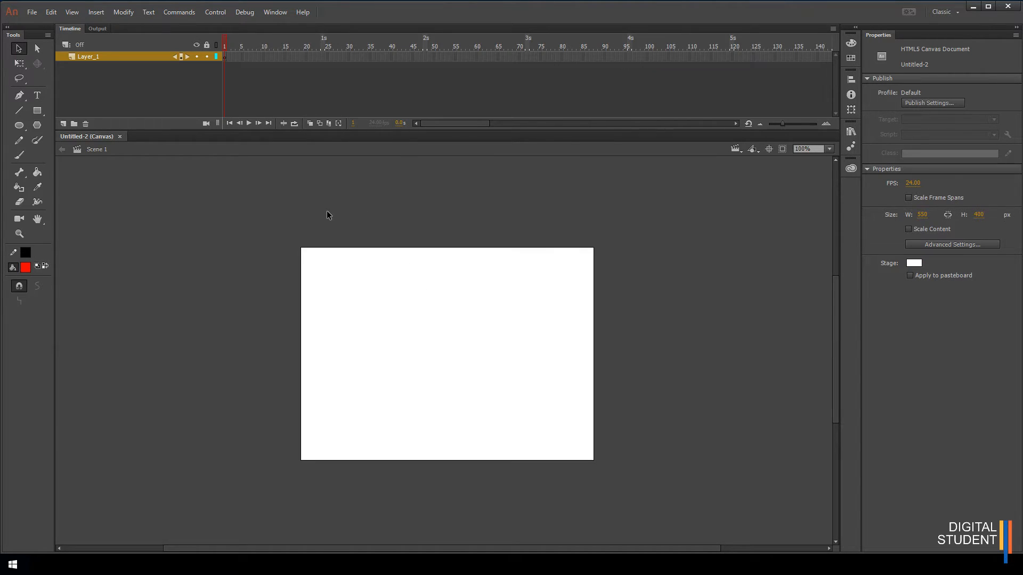
Save the document as Simple Buttons in the 1. Simple Buttons folder inside Adobe Animate - Interaction
{"action": "left_click", "coordinate": [27, 14]}
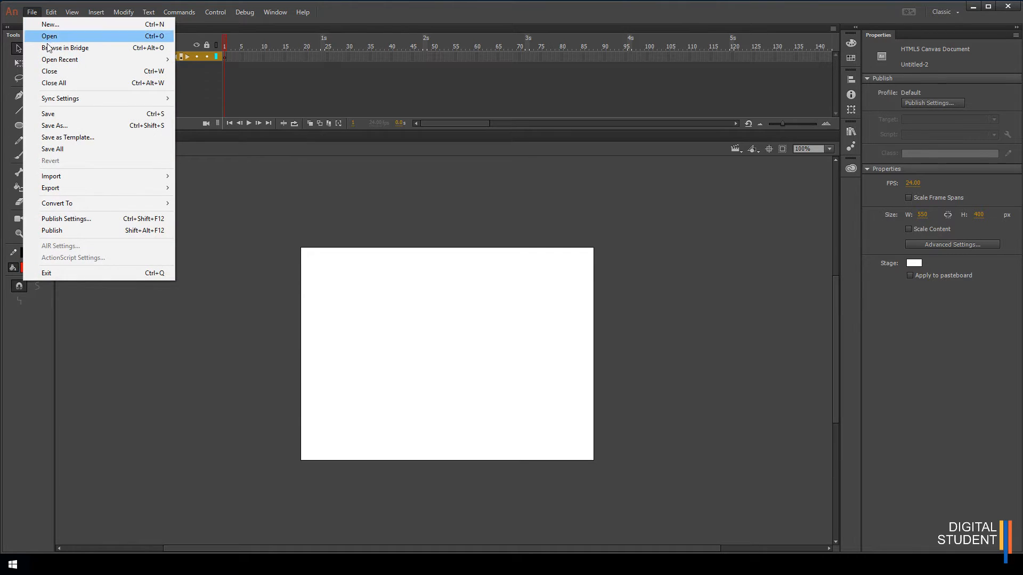
{"action": "left_click", "coordinate": [69, 119]}
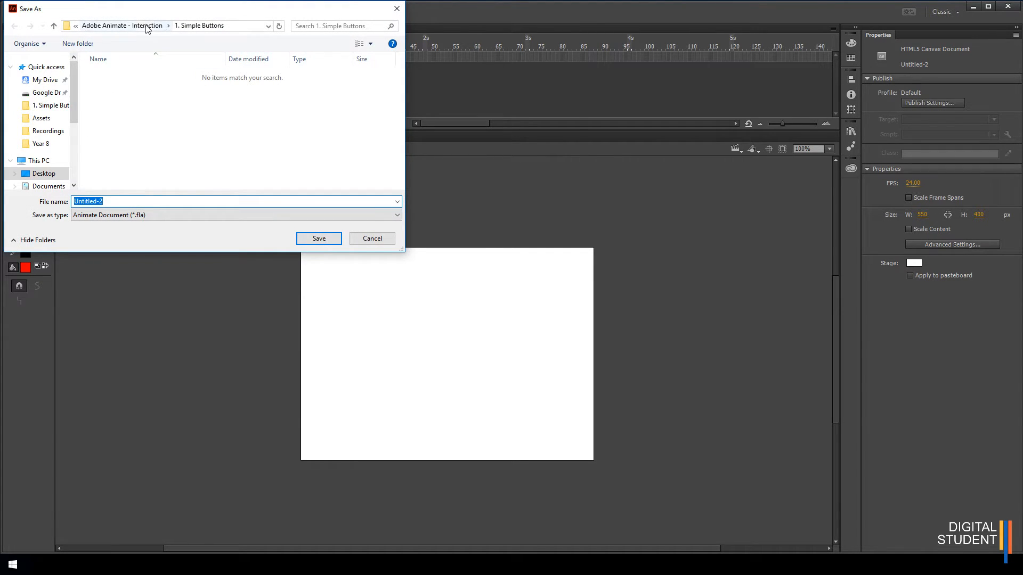
{"action": "left_click", "coordinate": [137, 33]}
{"action": "left_click", "coordinate": [117, 27]}
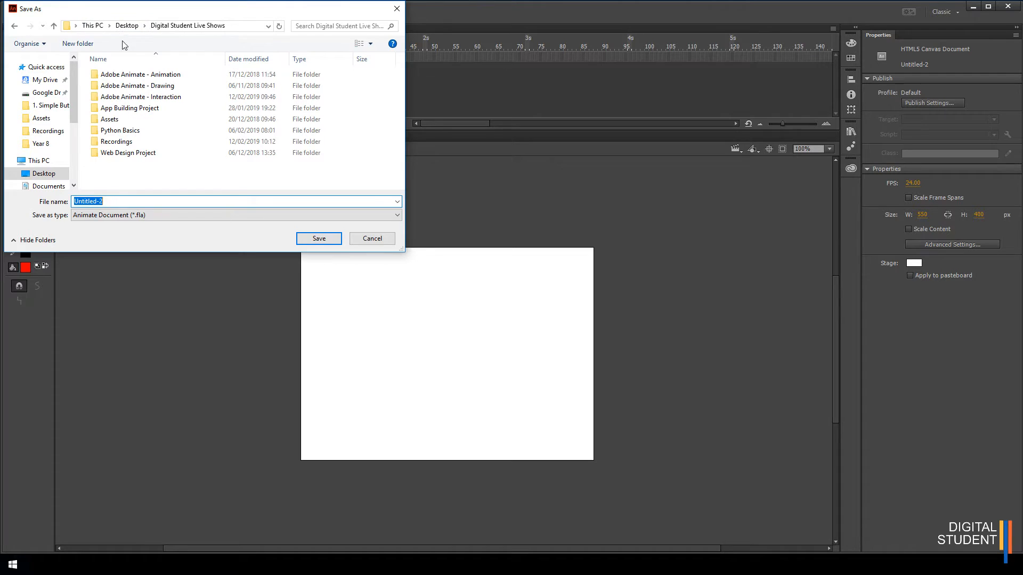
{"action": "double_click", "coordinate": [123, 97]}
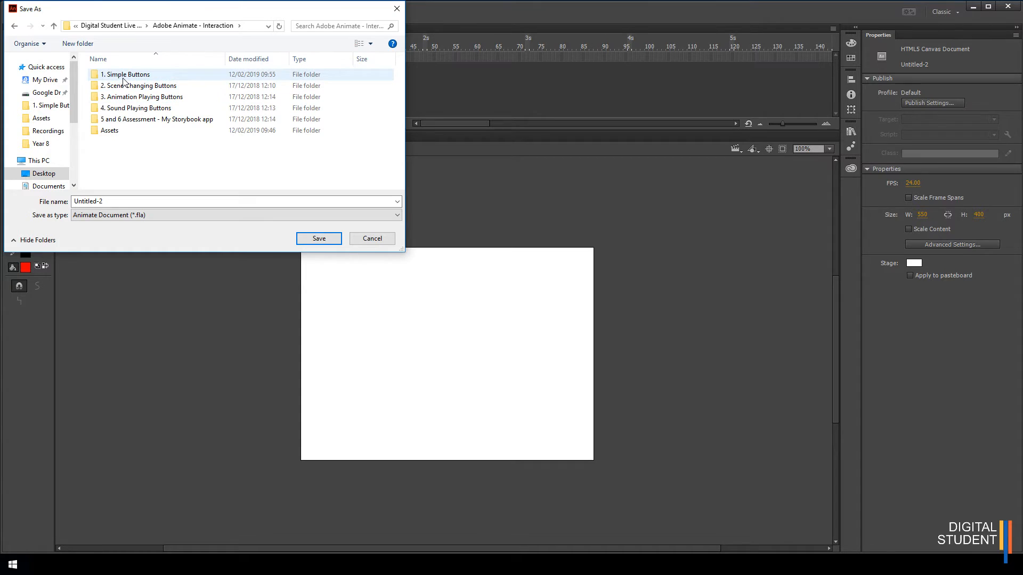
{"action": "double_click", "coordinate": [120, 77]}
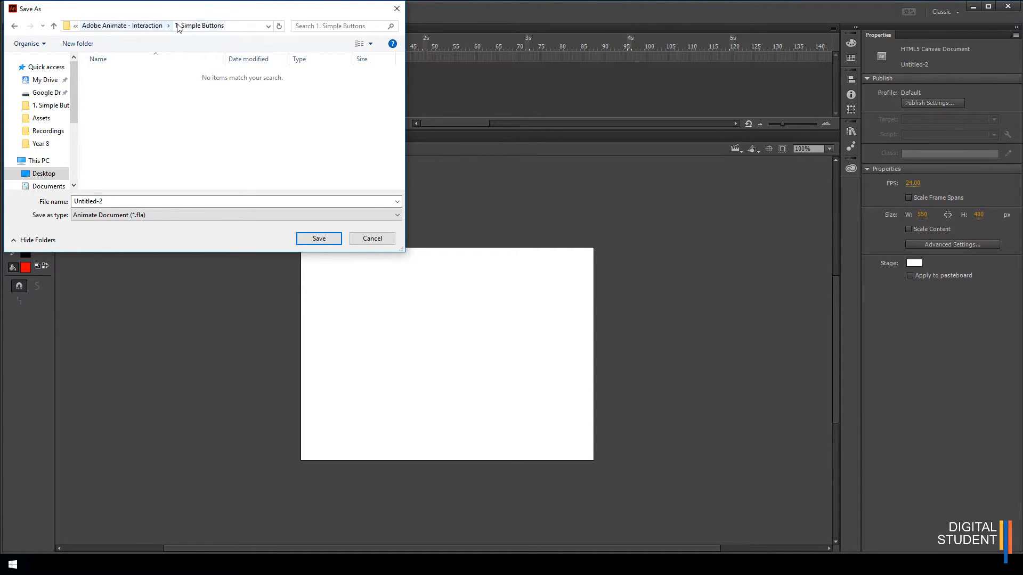
{"action": "left_click", "coordinate": [127, 199]}
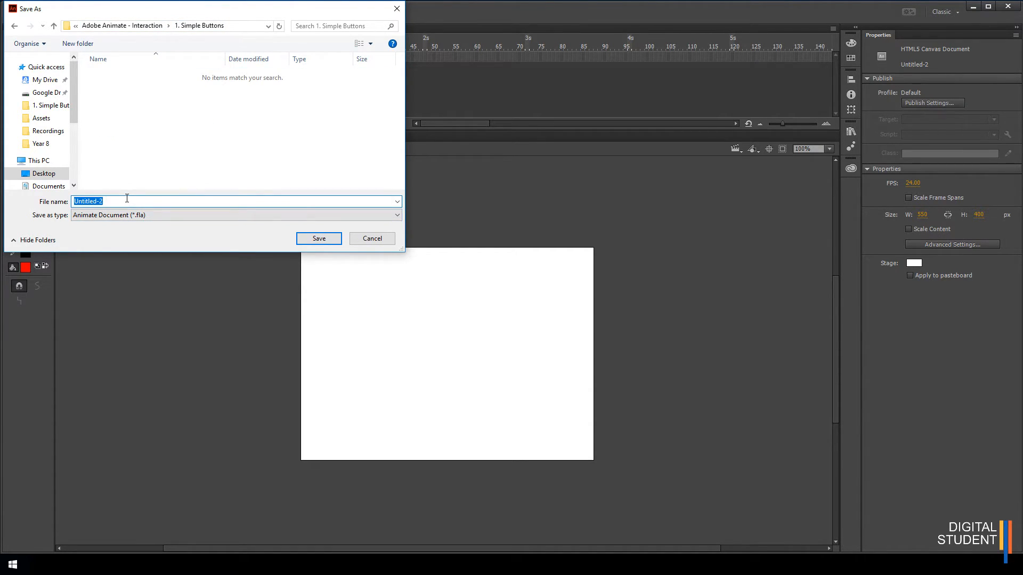
{"action": "type", "text": "Simple Buttons"}
{"action": "left_click", "coordinate": [326, 243]}
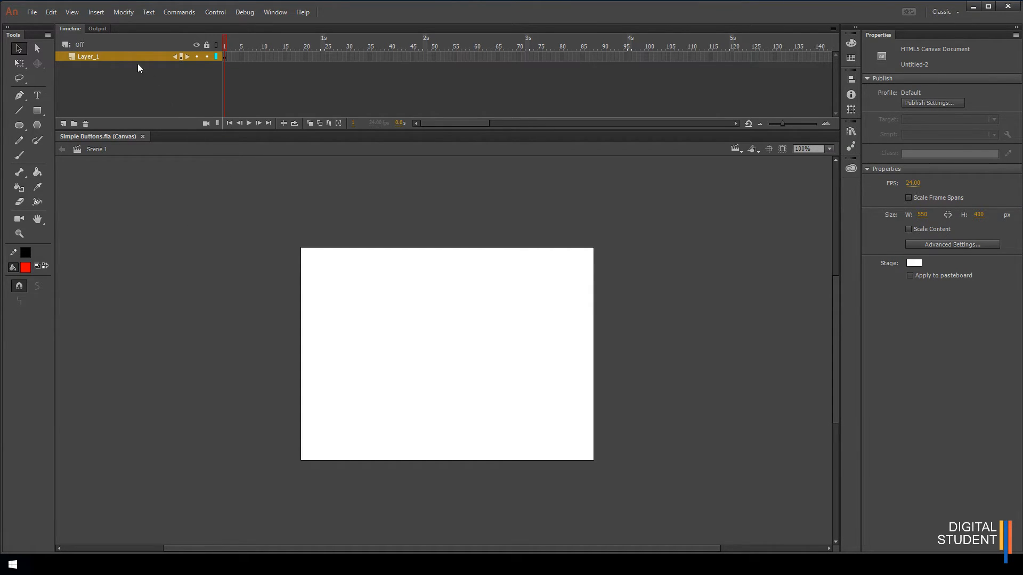
Rename Layer_1 to Button 1
{"action": "double_click", "coordinate": [91, 57]}
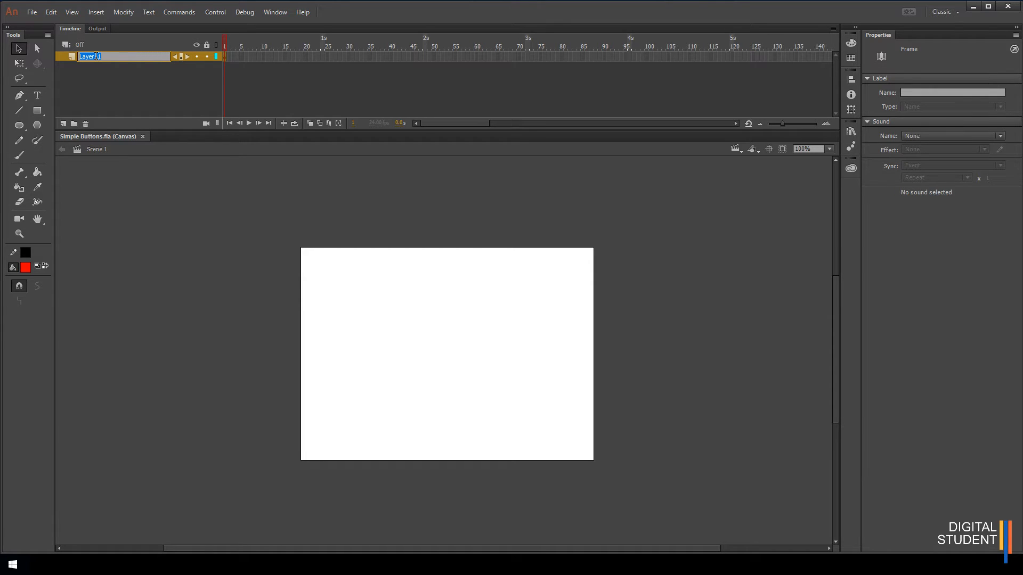
{"action": "type", "text": "Button 1"}
{"action": "left_click", "coordinate": [81, 84]}
Draw a red rectangle with a black outline, about 190 by 60 px, in the lower-left area of the stage
{"action": "left_click", "coordinate": [39, 109]}
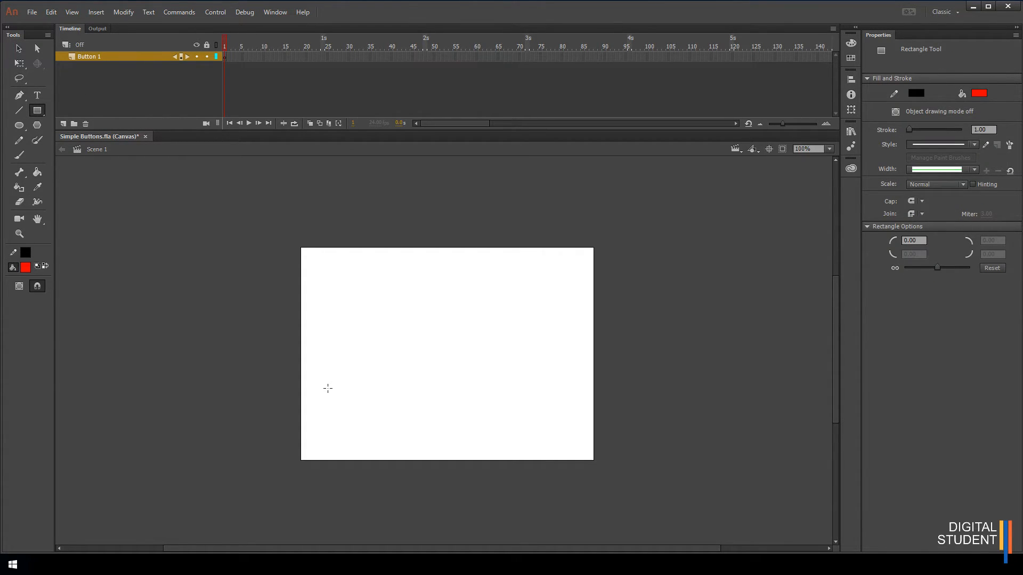
{"action": "mouse_move", "coordinate": [327, 391]}
{"action": "left_mouse_down"}
{"action": "mouse_move", "coordinate": [336, 416]}
{"action": "mouse_move", "coordinate": [428, 423]}
{"action": "left_mouse_up"}
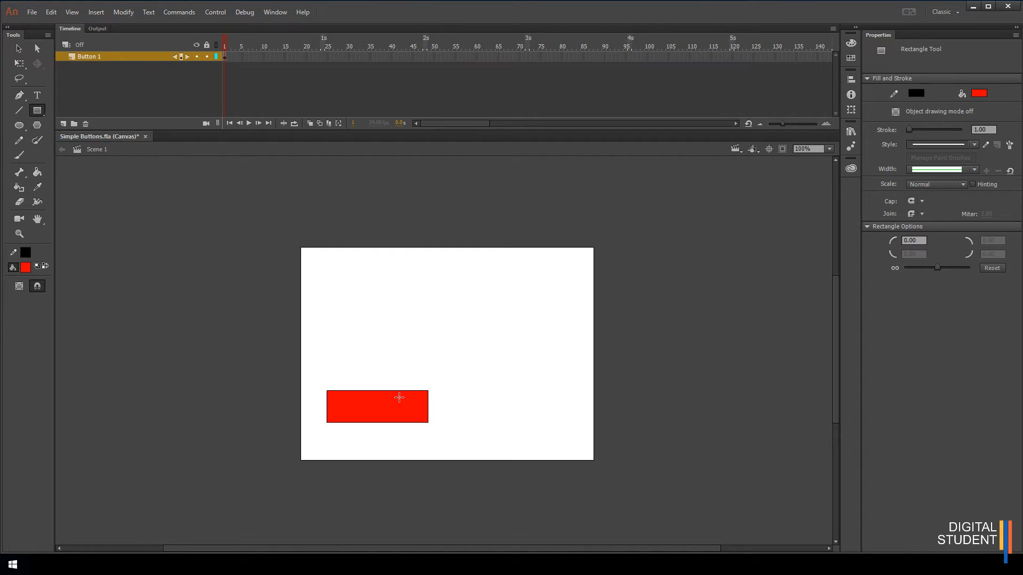
Add a static text label reading Button 1 over the red rectangle
{"action": "left_click", "coordinate": [37, 99]}
{"action": "left_click", "coordinate": [348, 404]}
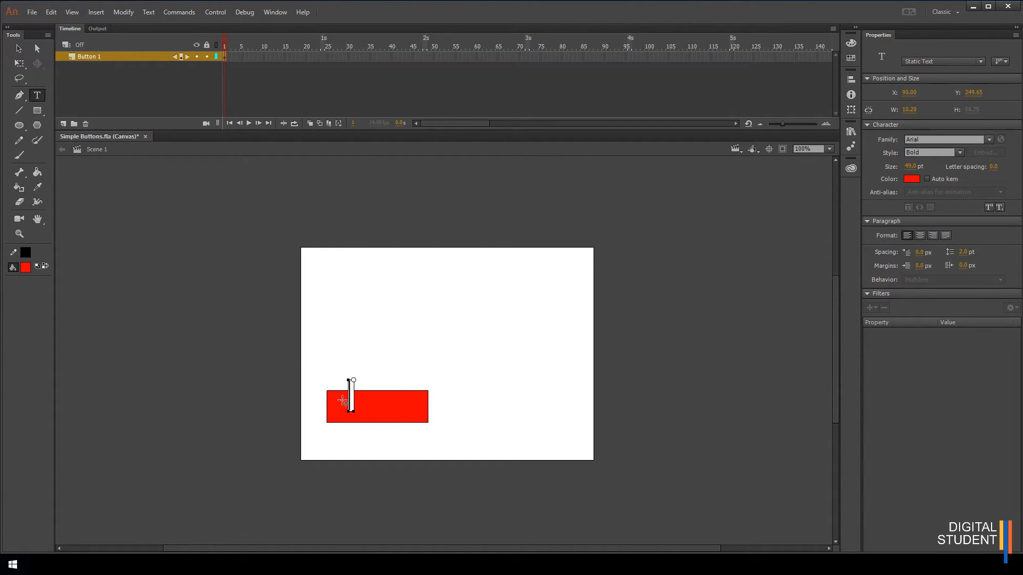
{"action": "type", "text": "Butt"}
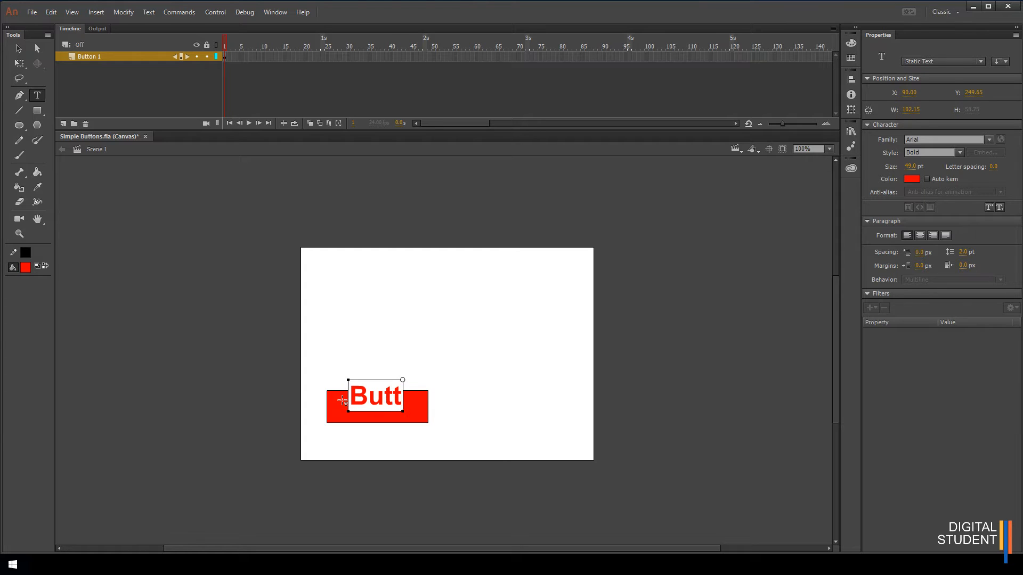
{"action": "type", "text": "on 1"}
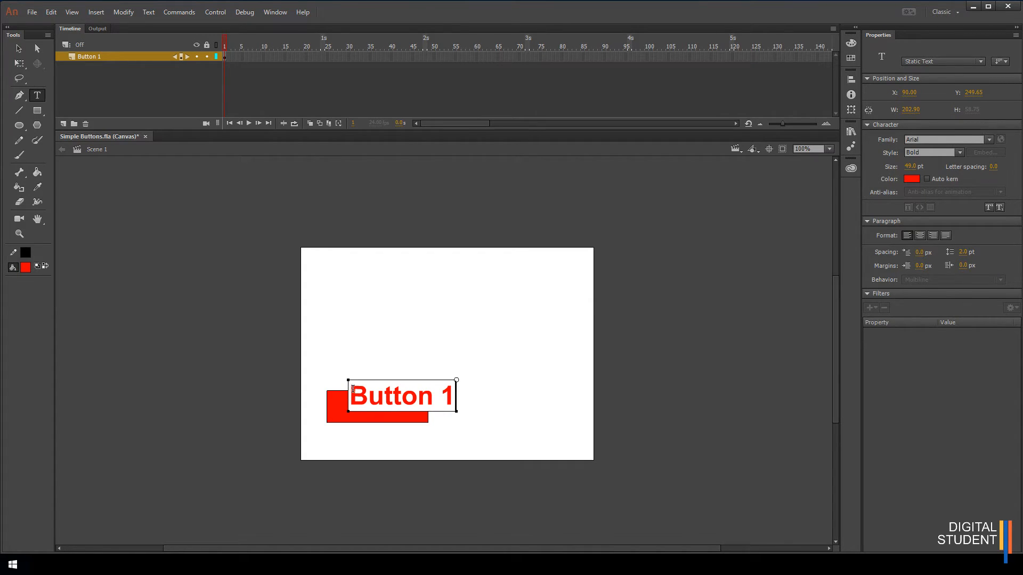
Change the Button 1 label's text color to black and its font size to 31 pt
{"action": "key", "text": "ctrl+a"}
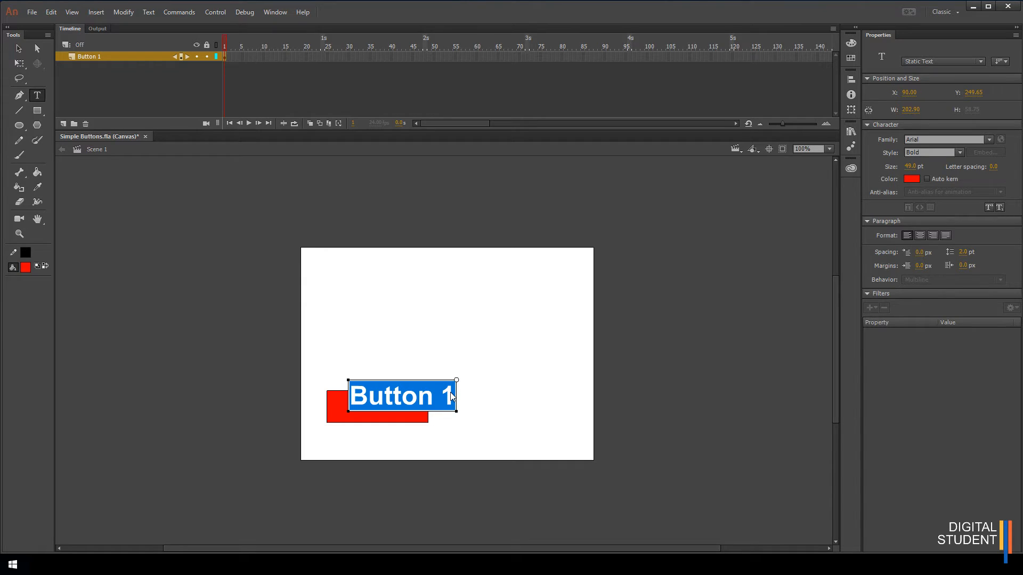
{"action": "left_click", "coordinate": [912, 179]}
{"action": "left_click", "coordinate": [956, 209]}
{"action": "left_click_drag", "start_coordinate": [914, 168], "coordinate": [909, 175]}
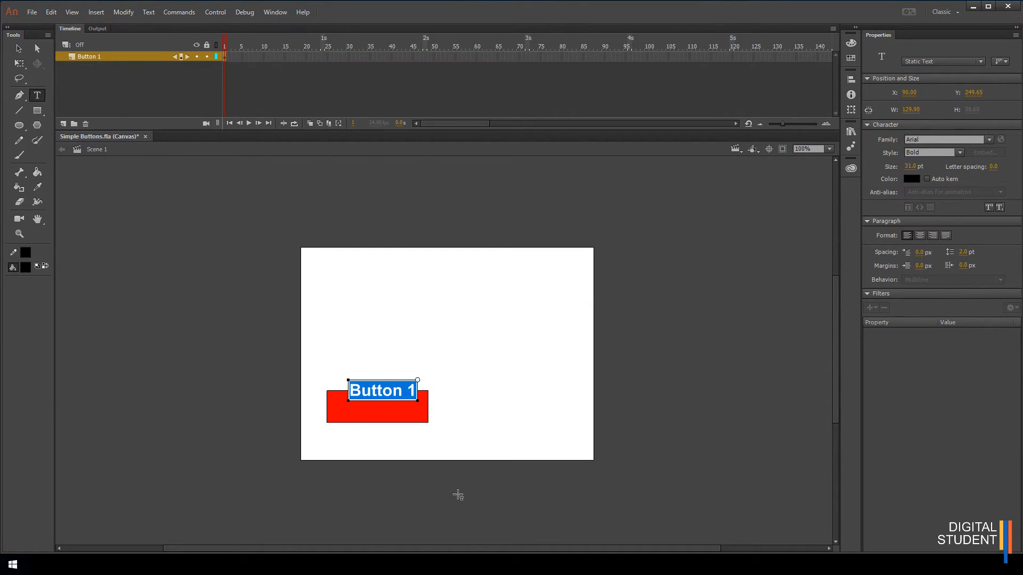
Move the Button 1 label into the center of the red rectangle and deselect it
{"action": "left_click", "coordinate": [19, 48]}
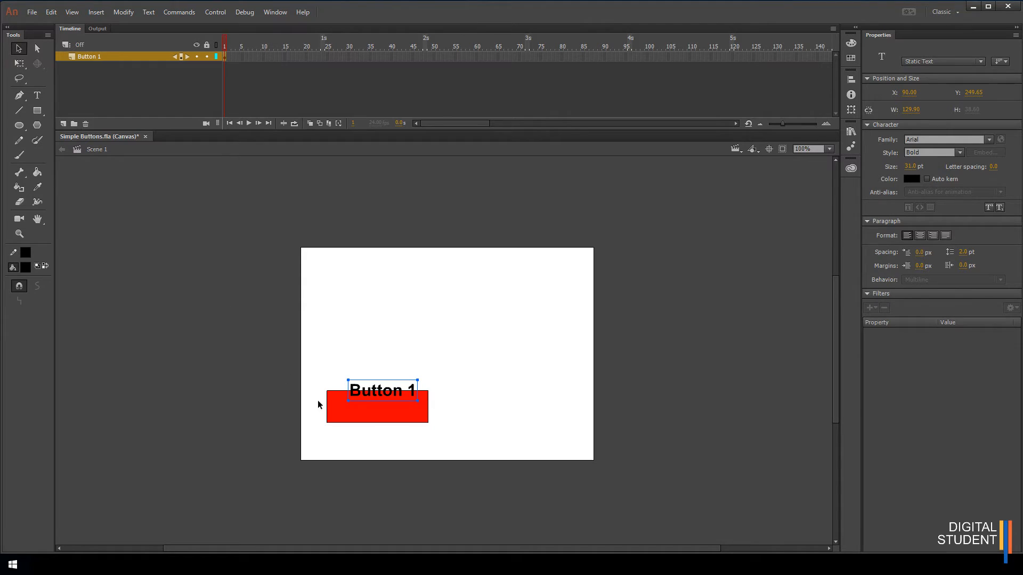
{"action": "left_click_drag", "start_coordinate": [358, 393], "coordinate": [353, 404]}
{"action": "key", "text": "Down"}
{"action": "key", "text": "Down"}
{"action": "key", "text": "Down"}
{"action": "key", "text": "Down"}
{"action": "key", "text": "Down"}
{"action": "key", "text": "Down"}
{"action": "key", "text": "Down"}
{"action": "key", "text": "Down"}
{"action": "key", "text": "Down"}
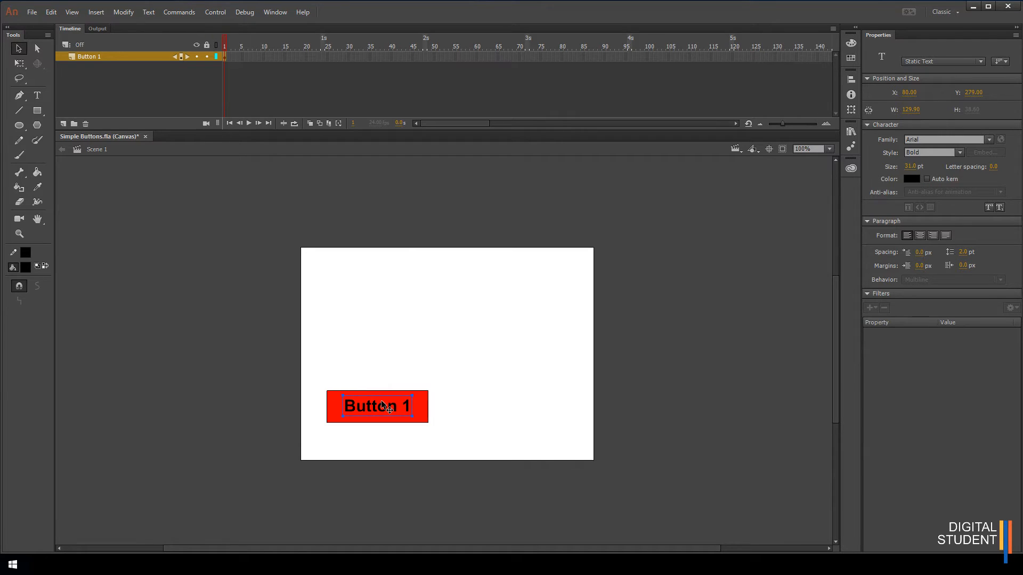
{"action": "left_click", "coordinate": [444, 340]}
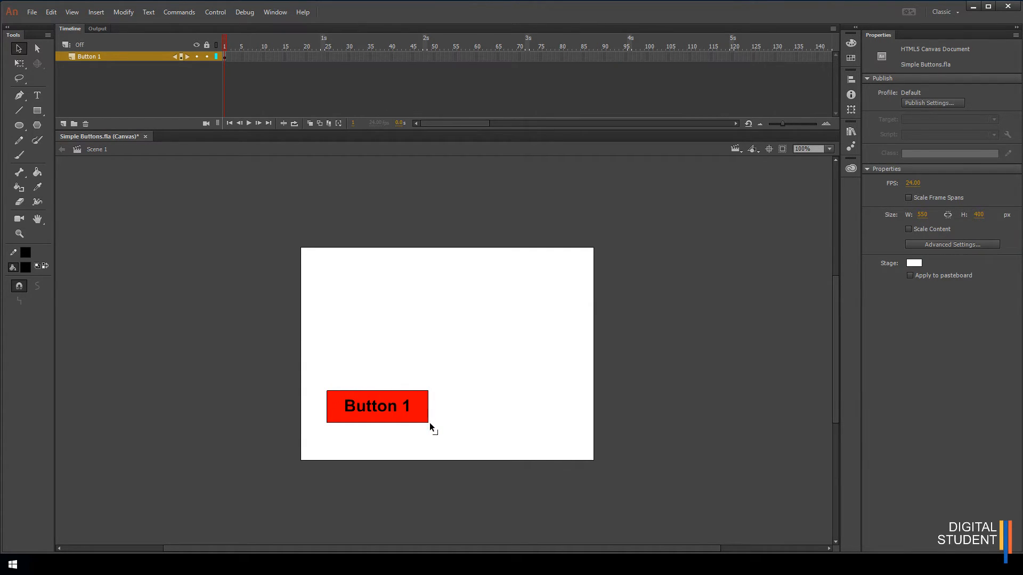
Select the rectangle together with its label and begin converting them to a symbol named Button 1
{"action": "left_click", "coordinate": [388, 420]}
{"action": "left_click", "coordinate": [371, 434]}
{"action": "left_click_drag", "start_coordinate": [313, 371], "coordinate": [453, 434]}
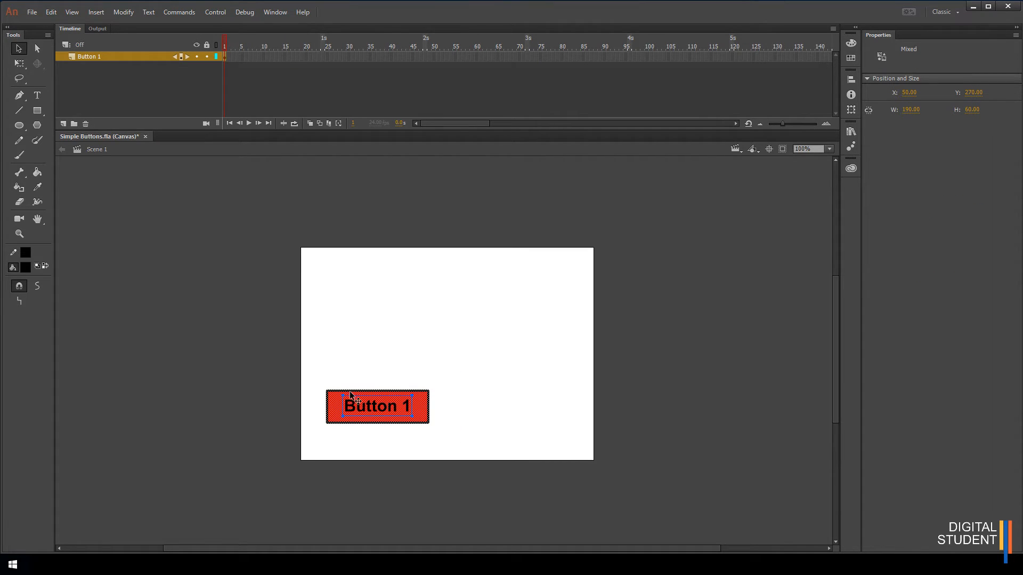
{"action": "right_click", "coordinate": [388, 411]}
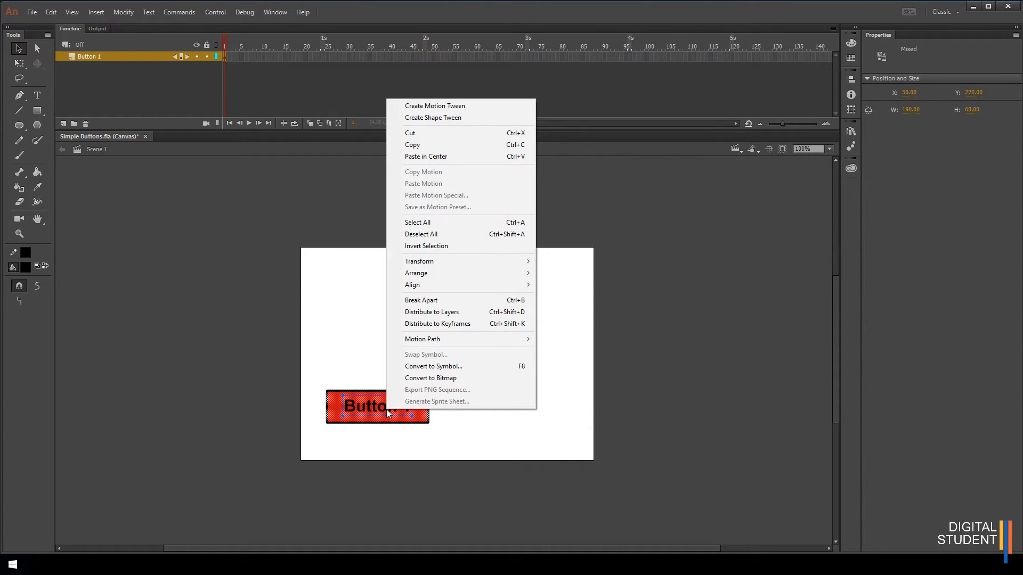
{"action": "left_click", "coordinate": [449, 366]}
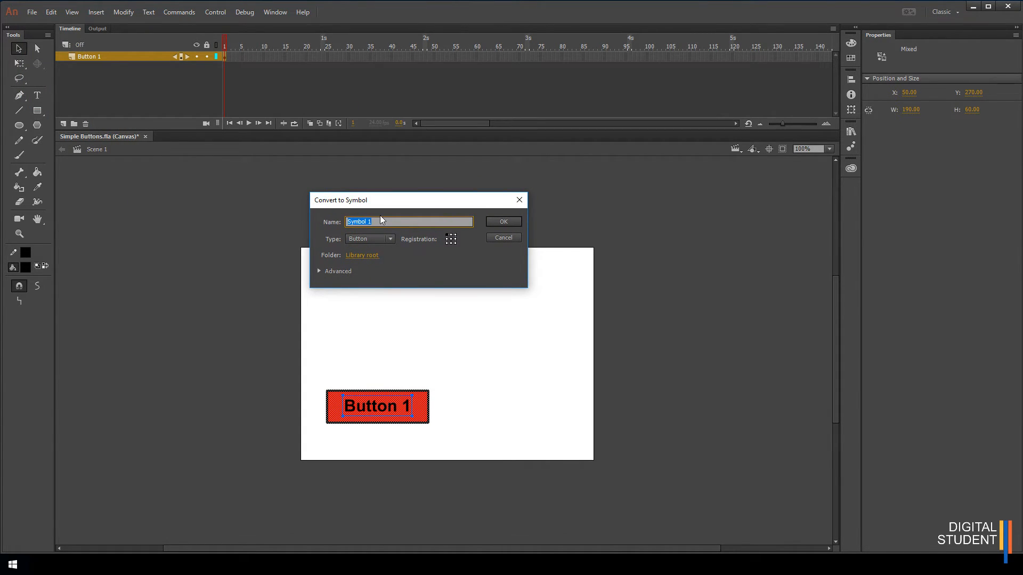
{"action": "type", "text": "Button 1"}
Try the Movie Clip and Graphic symbol types, then create the symbol with its type set to Button
{"action": "left_click", "coordinate": [389, 240]}
{"action": "left_click", "coordinate": [381, 247]}
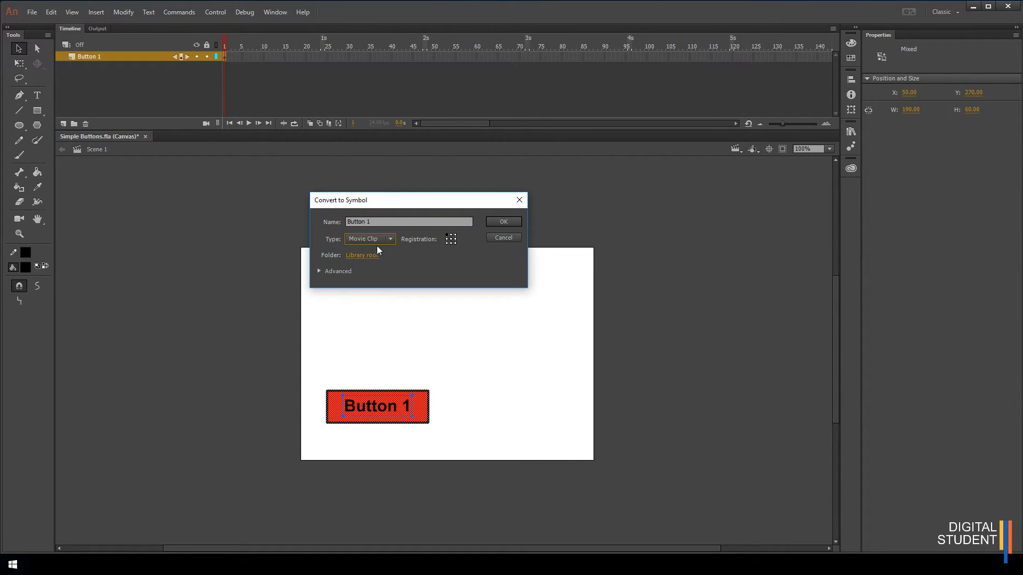
{"action": "left_click", "coordinate": [391, 239]}
{"action": "left_click", "coordinate": [374, 274]}
{"action": "left_click", "coordinate": [390, 240]}
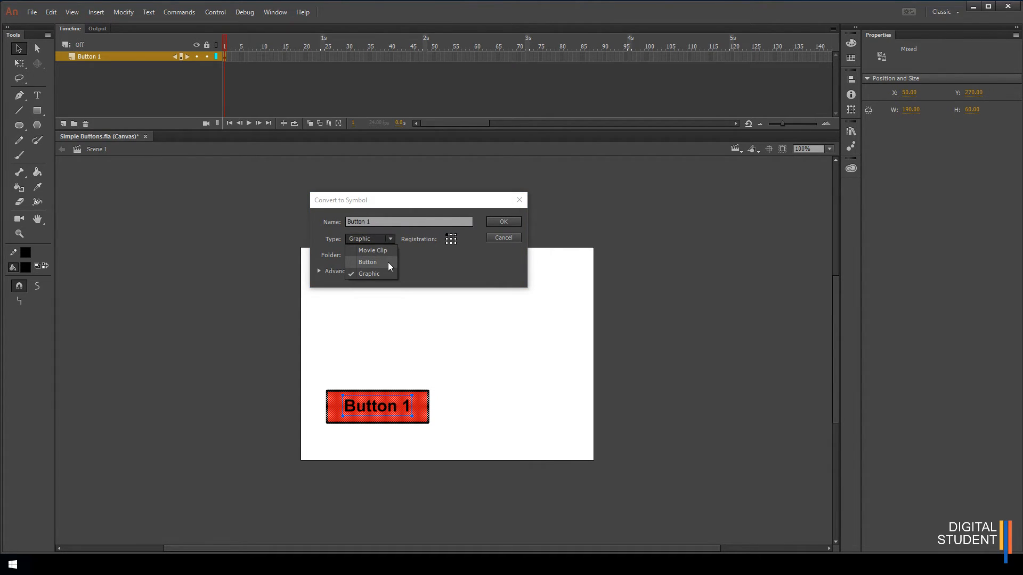
{"action": "left_click", "coordinate": [388, 262]}
{"action": "left_click", "coordinate": [392, 238]}
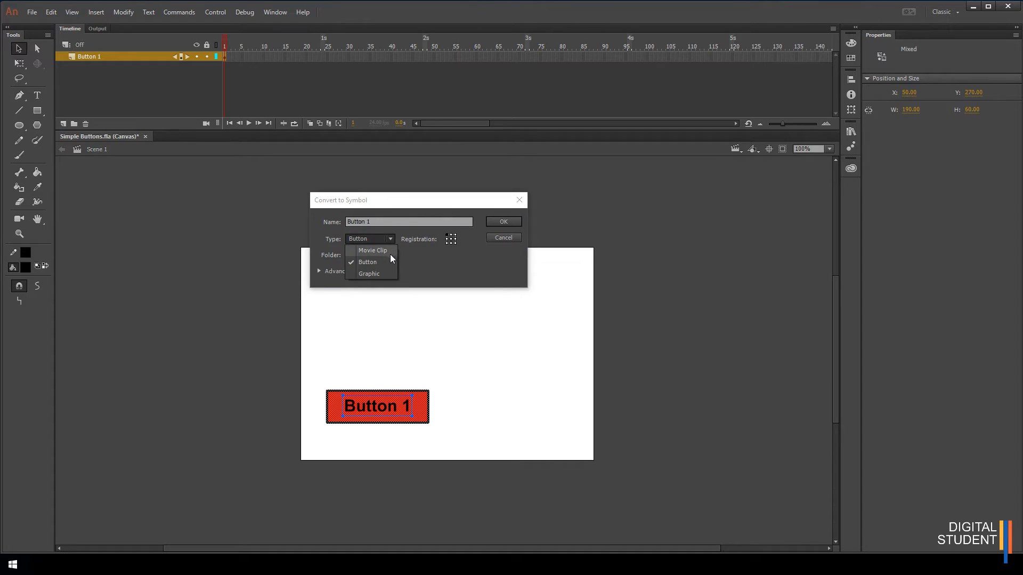
{"action": "left_click", "coordinate": [387, 261]}
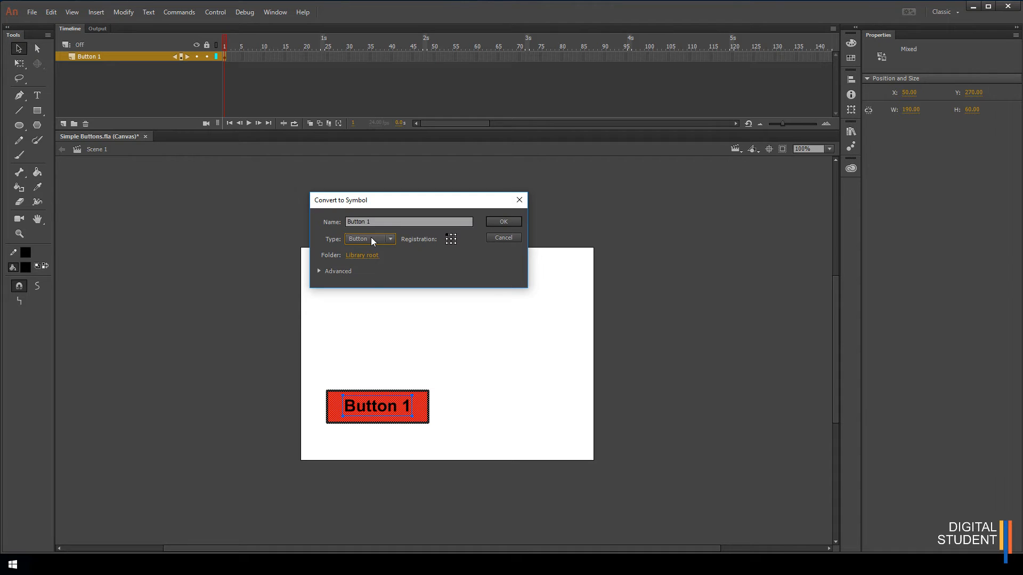
{"action": "left_click", "coordinate": [497, 222]}
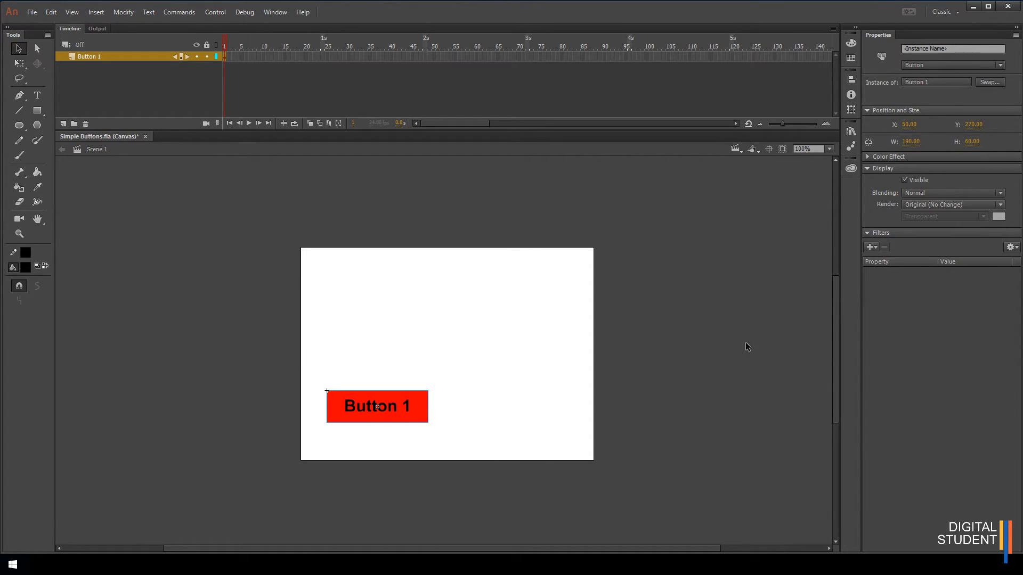
Place a second instance of the Button 1 symbol from the library on the stage, then delete it
{"action": "left_click", "coordinate": [850, 132]}
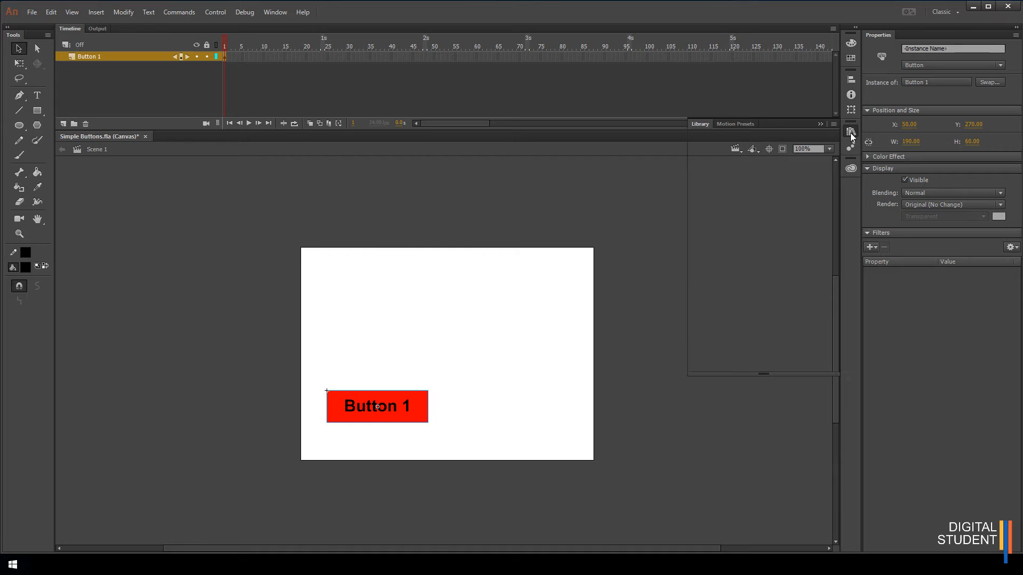
{"action": "left_click_drag", "start_coordinate": [720, 246], "coordinate": [516, 305]}
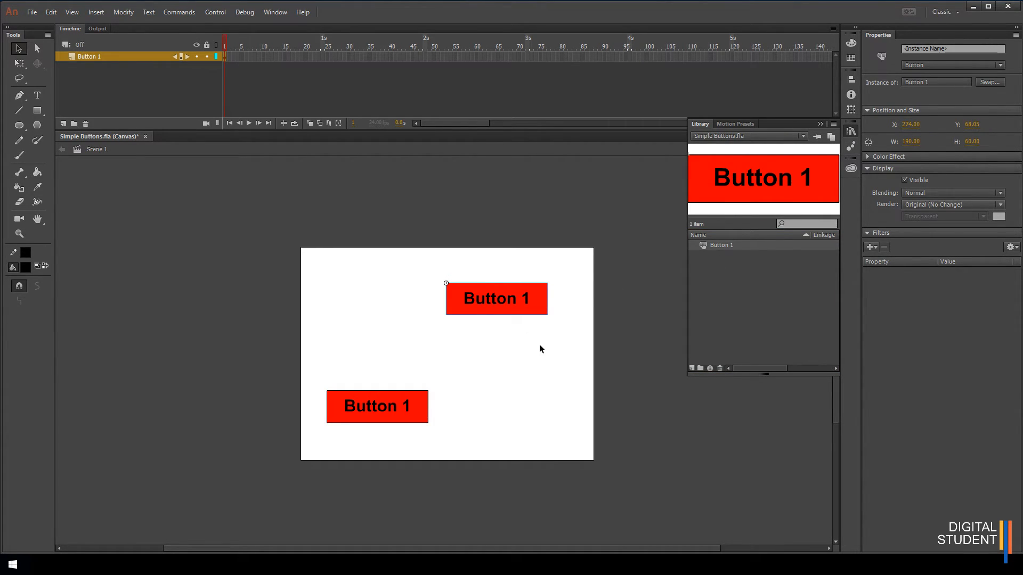
{"action": "left_click", "coordinate": [539, 344]}
{"action": "left_click", "coordinate": [526, 306]}
{"action": "key", "text": "Delete"}
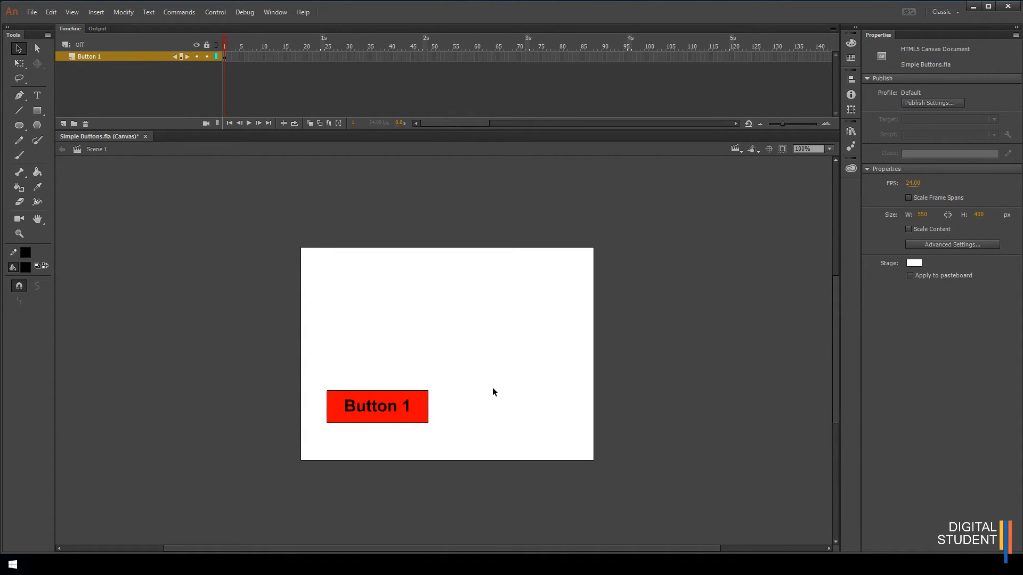
Look inside the Button 1 symbol at its button-state timeline and return to Scene 1
{"action": "left_click", "coordinate": [416, 418]}
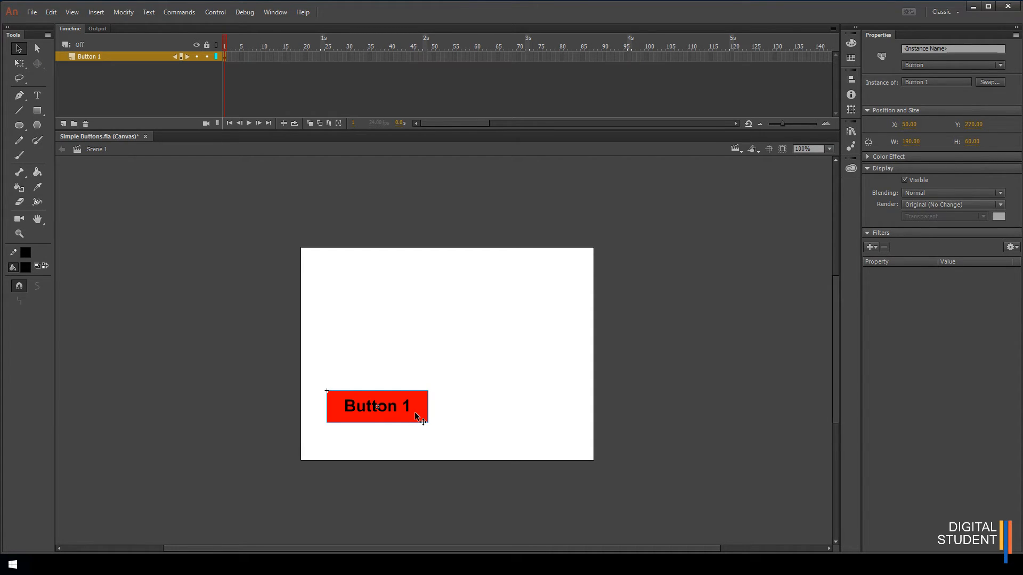
{"action": "left_click", "coordinate": [456, 417]}
{"action": "double_click", "coordinate": [414, 415]}
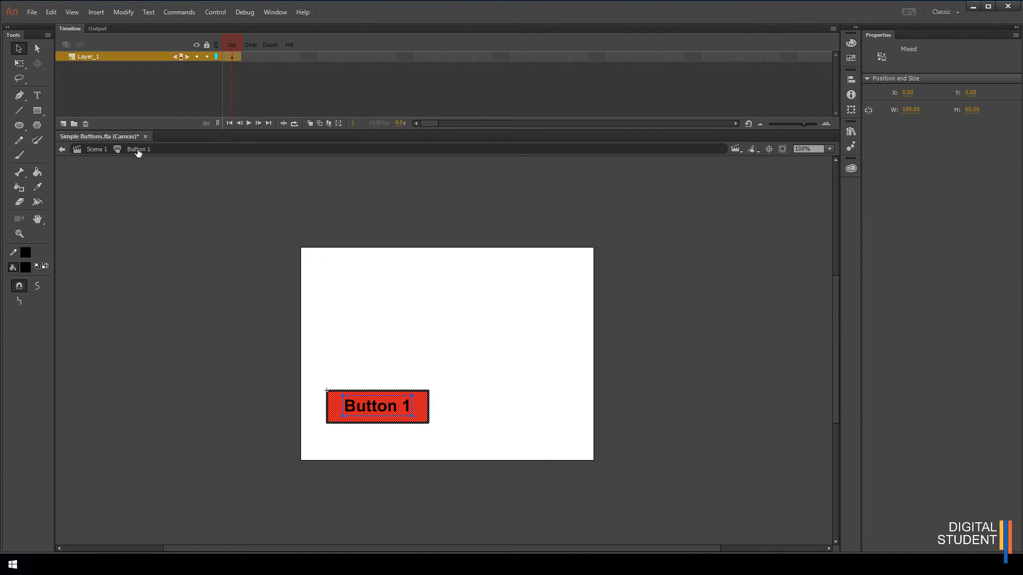
{"action": "left_click", "coordinate": [94, 151]}
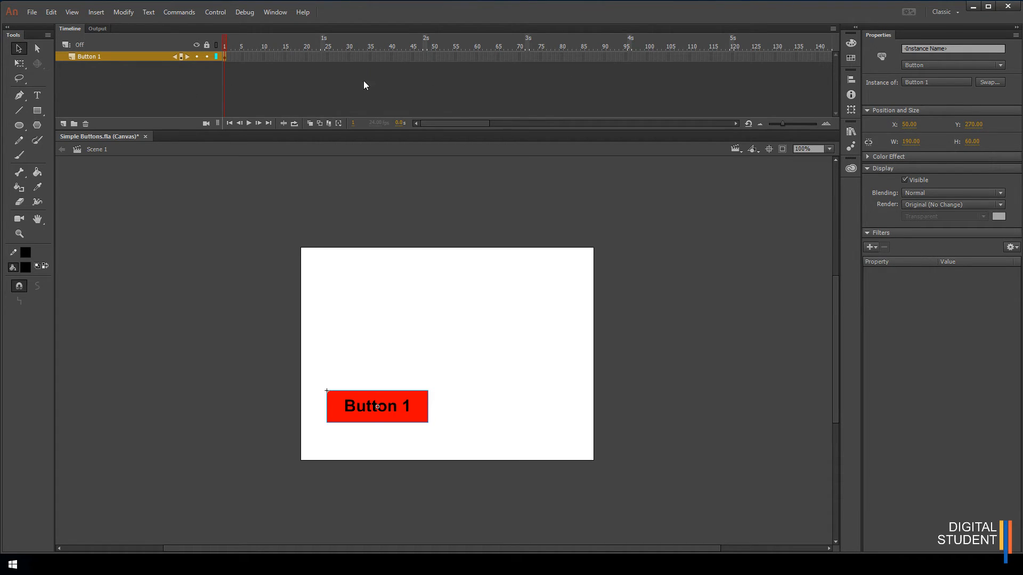
{"action": "left_click", "coordinate": [346, 231]}
Open the Button 1 symbol on the stage for editing and insert a keyframe for its Over state
{"action": "double_click", "coordinate": [418, 414]}
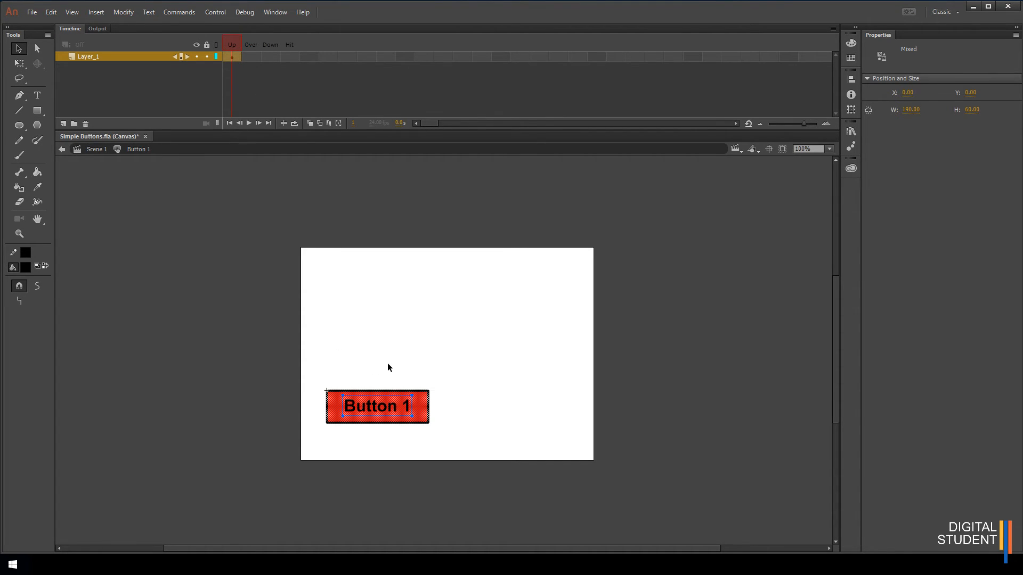
{"action": "left_click", "coordinate": [368, 381]}
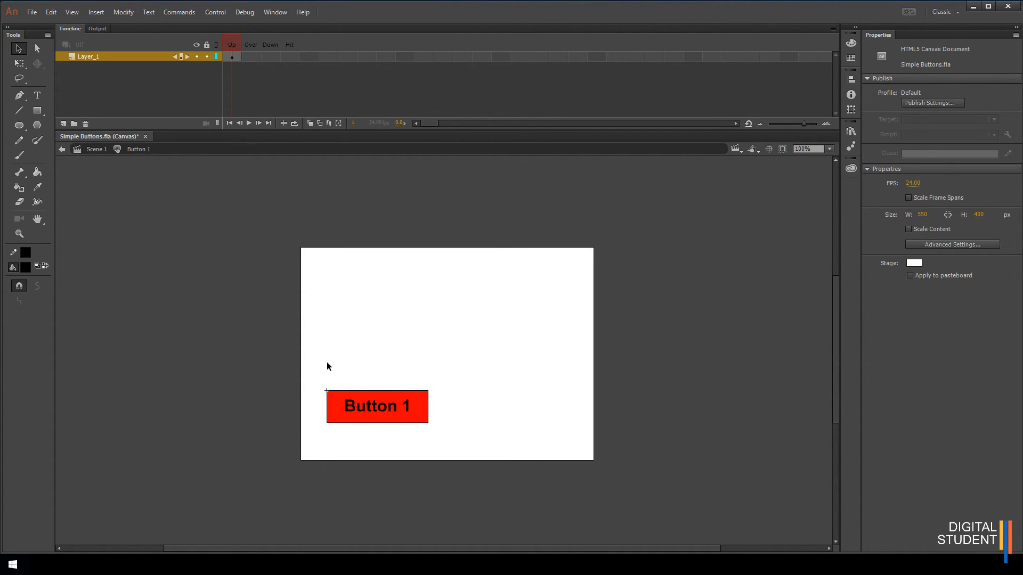
{"action": "right_click", "coordinate": [249, 57]}
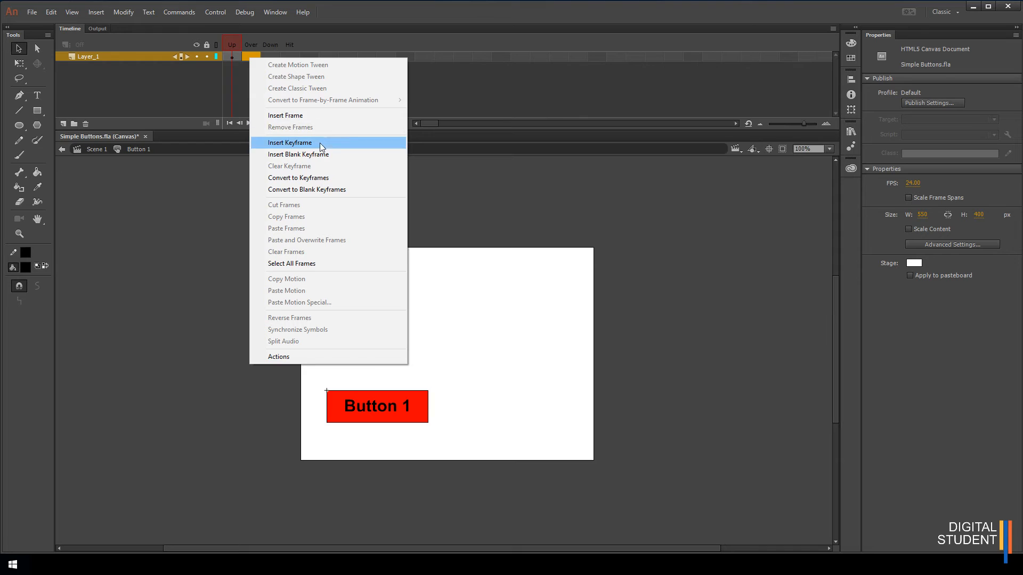
{"action": "left_click", "coordinate": [292, 142]}
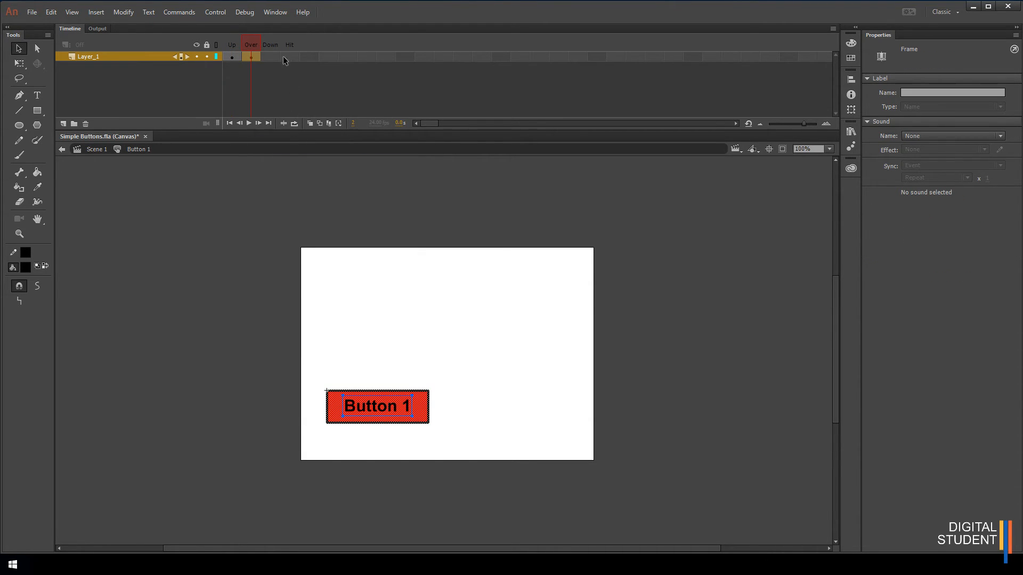
Change the rectangle's fill to green in the Over state
{"action": "left_click", "coordinate": [375, 333]}
{"action": "left_click", "coordinate": [425, 415]}
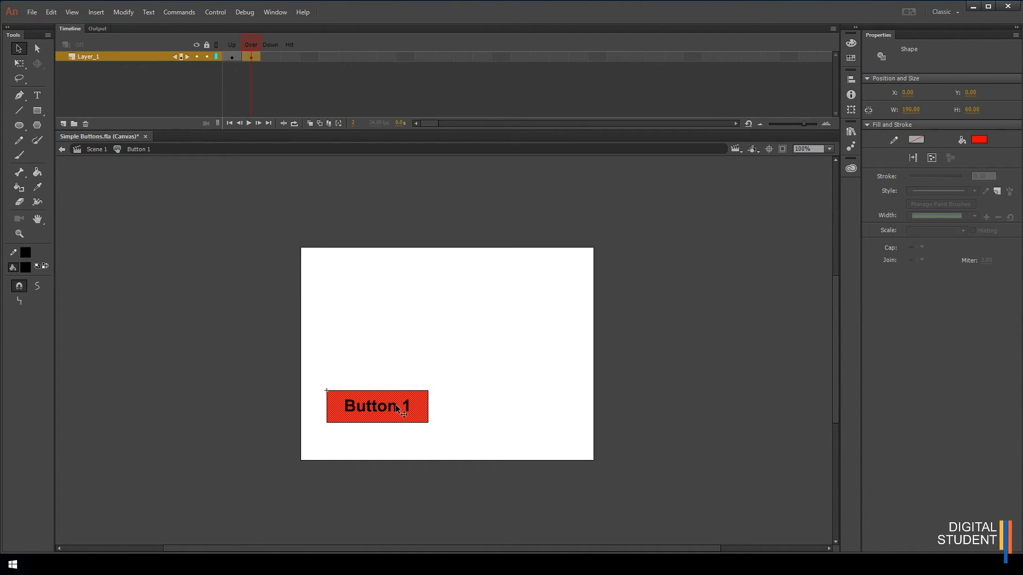
{"action": "left_click", "coordinate": [979, 140]}
{"action": "left_click", "coordinate": [1019, 225]}
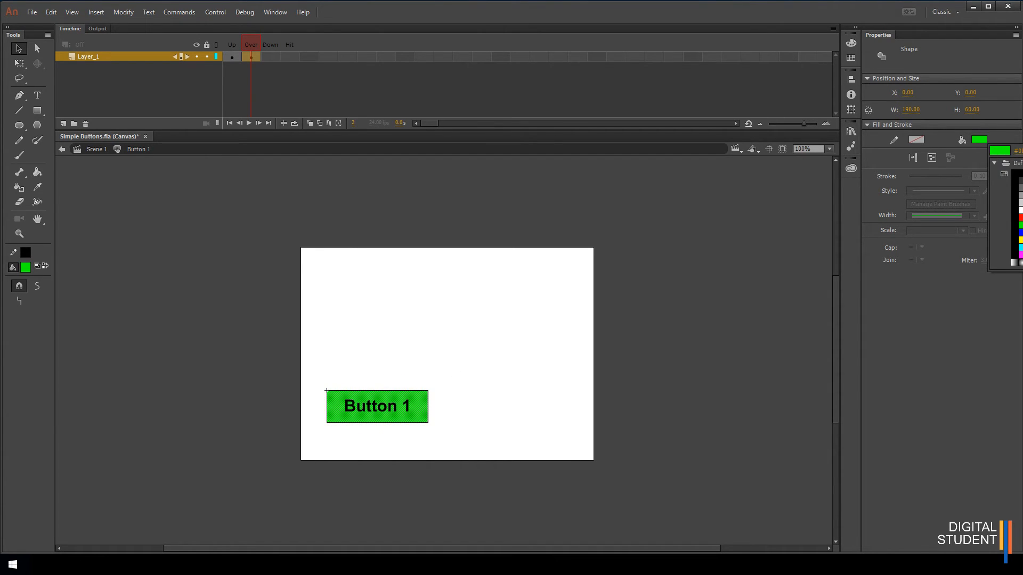
{"action": "left_click", "coordinate": [425, 347]}
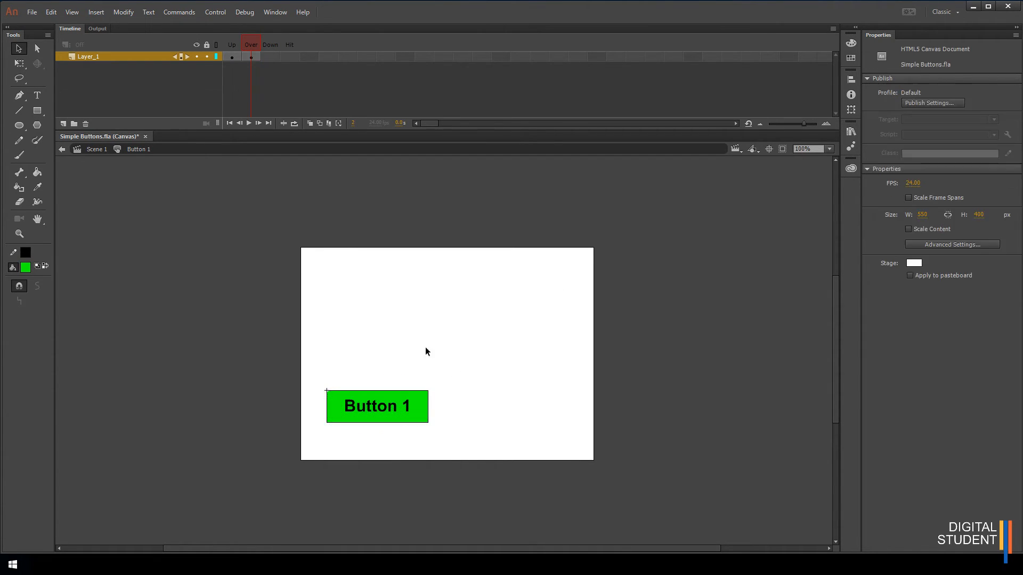
Replace the label text in the Over state with "Hello :)"
{"action": "double_click", "coordinate": [375, 408]}
{"action": "double_click", "coordinate": [376, 406]}
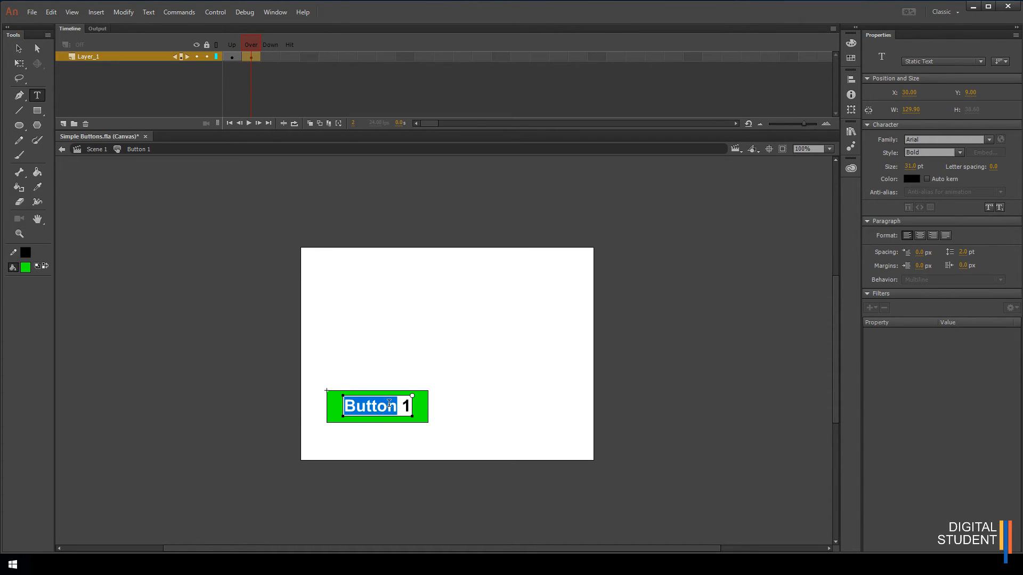
{"action": "type", "text": "Hello"}
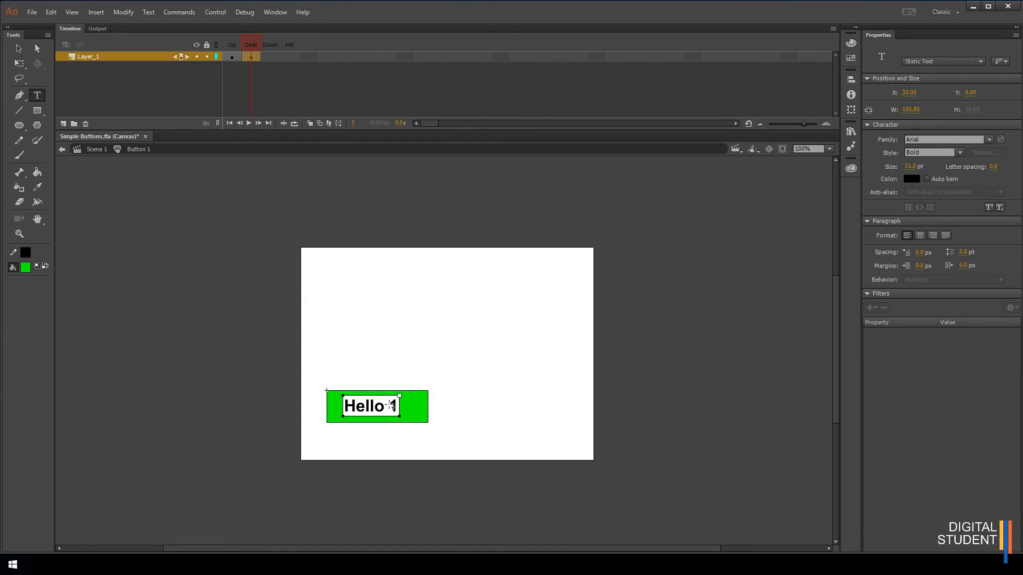
{"action": "key", "text": "BackSpace"}
{"action": "type", "text": ":)"}
{"action": "left_click", "coordinate": [18, 50]}
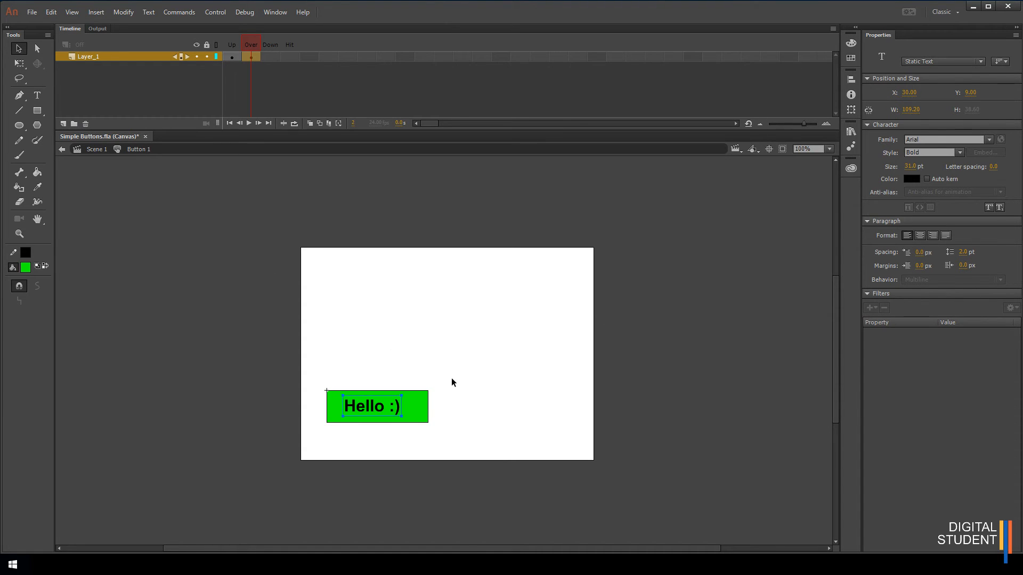
Colour the entire "Hello :)" label yellow and return to the Selection tool
{"action": "double_click", "coordinate": [366, 407]}
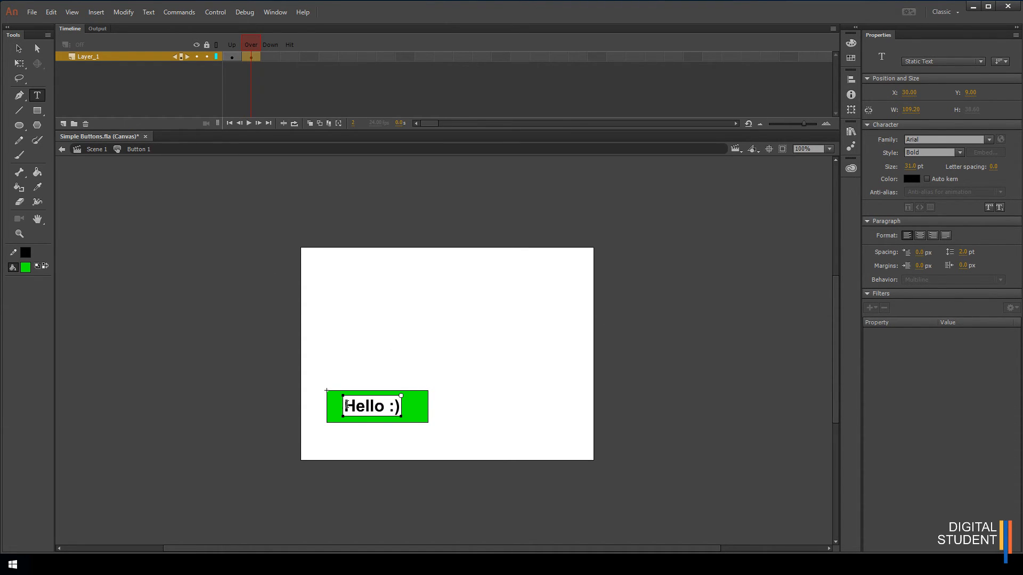
{"action": "left_click_drag", "start_coordinate": [344, 406], "coordinate": [401, 407]}
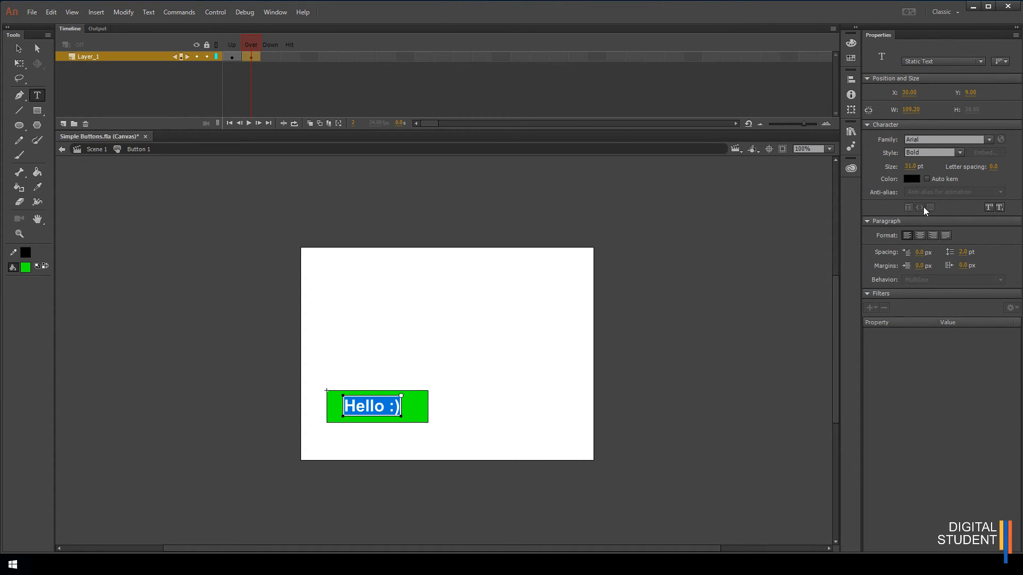
{"action": "left_click", "coordinate": [914, 178]}
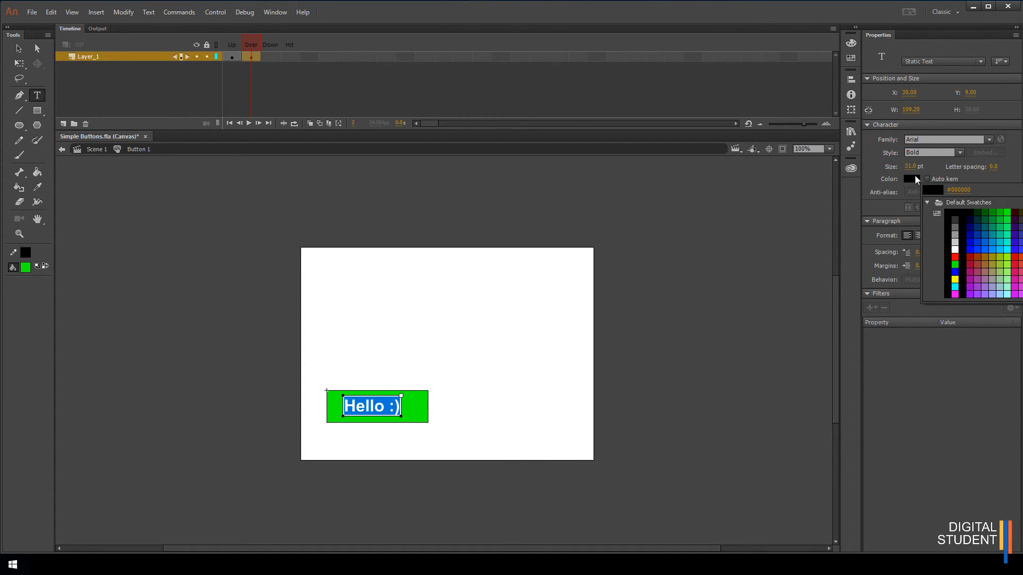
{"action": "left_click", "coordinate": [955, 278]}
{"action": "left_click", "coordinate": [507, 381]}
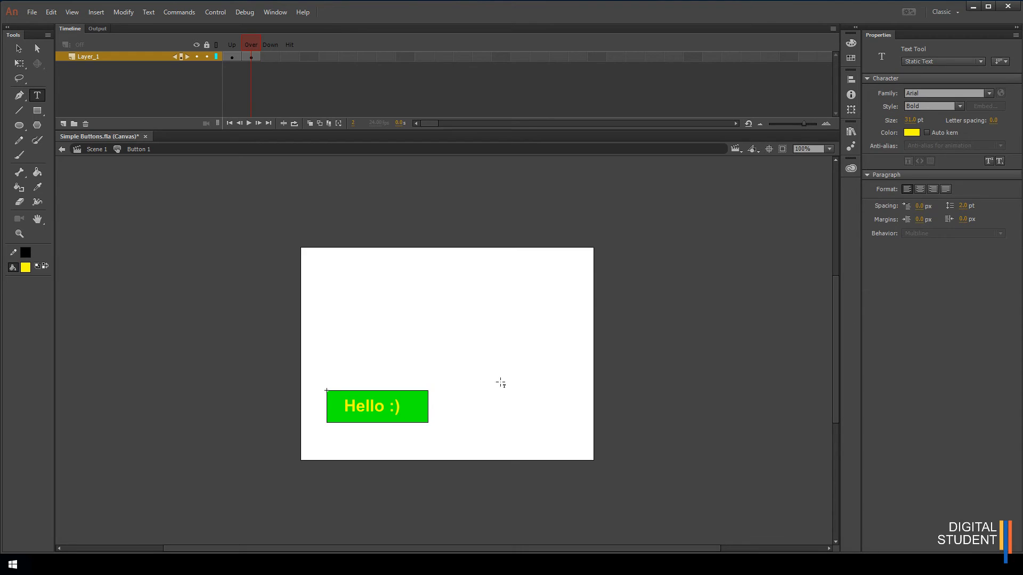
{"action": "key", "text": "v"}
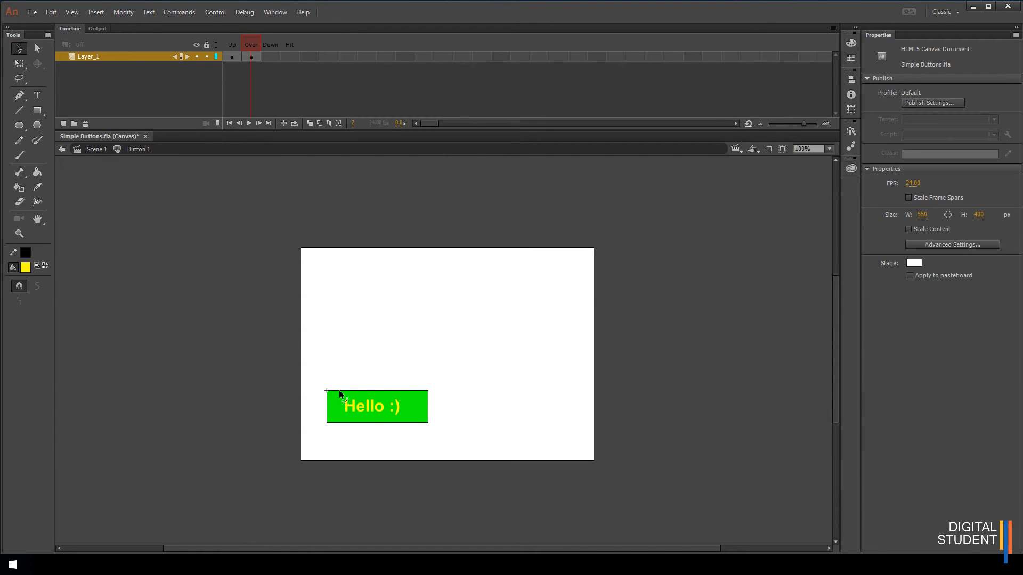
Make the rectangle's whole outline red in the Over state and thicken its stroke to about 15
{"action": "left_click", "coordinate": [375, 391]}
{"action": "double_click", "coordinate": [375, 391]}
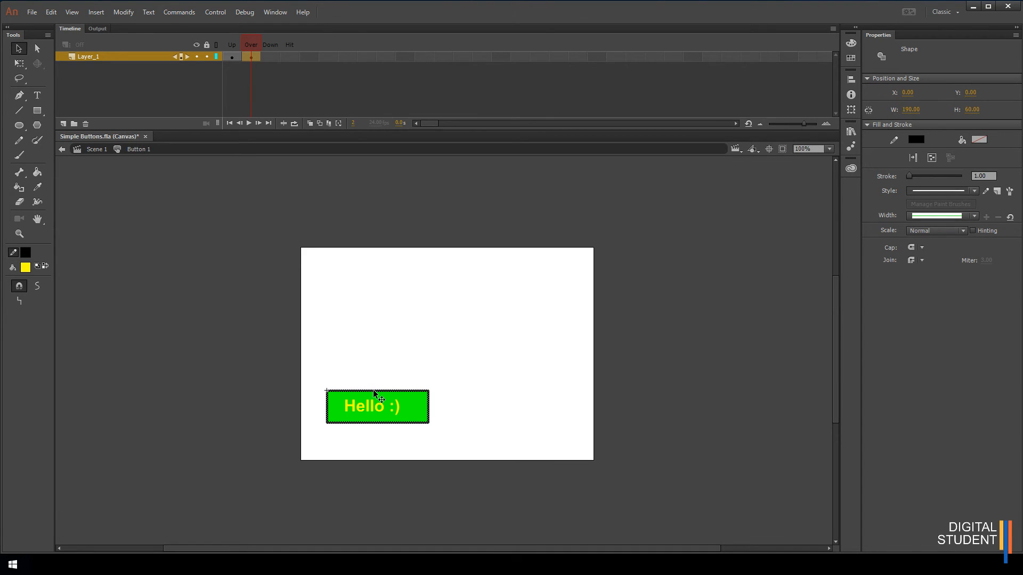
{"action": "left_click", "coordinate": [913, 142]}
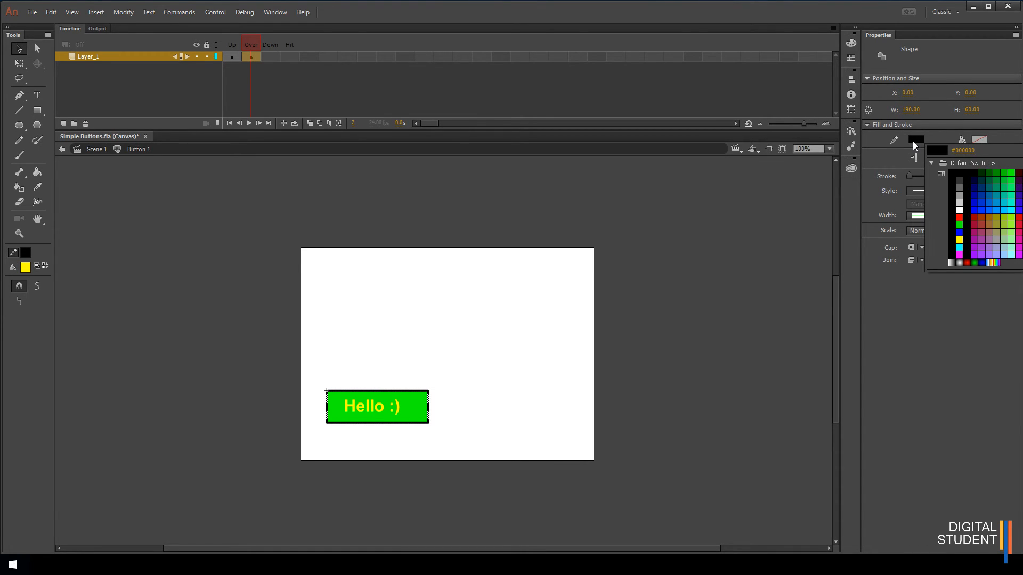
{"action": "left_click", "coordinate": [959, 216]}
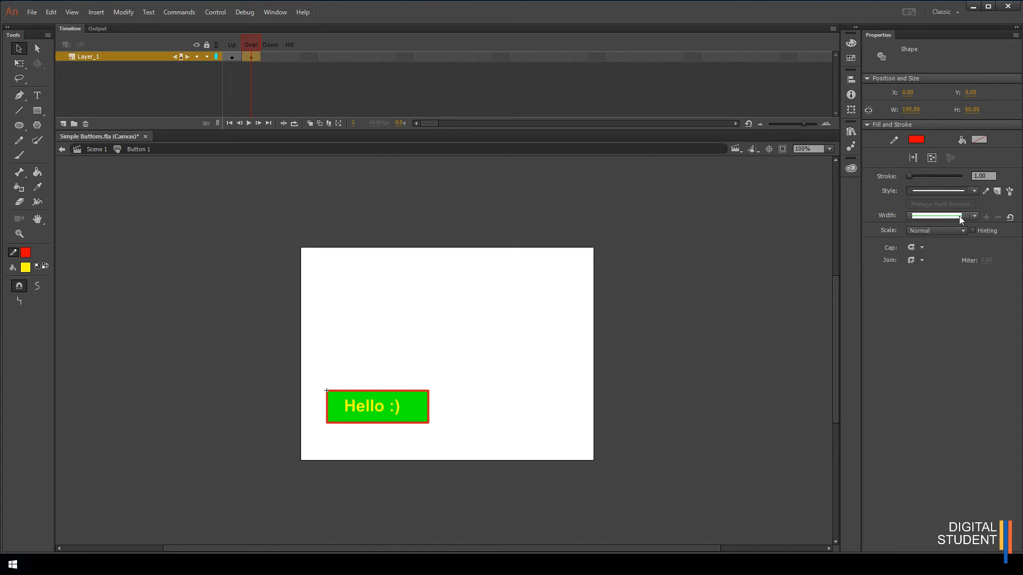
{"action": "left_click_drag", "start_coordinate": [910, 176], "coordinate": [913, 176]}
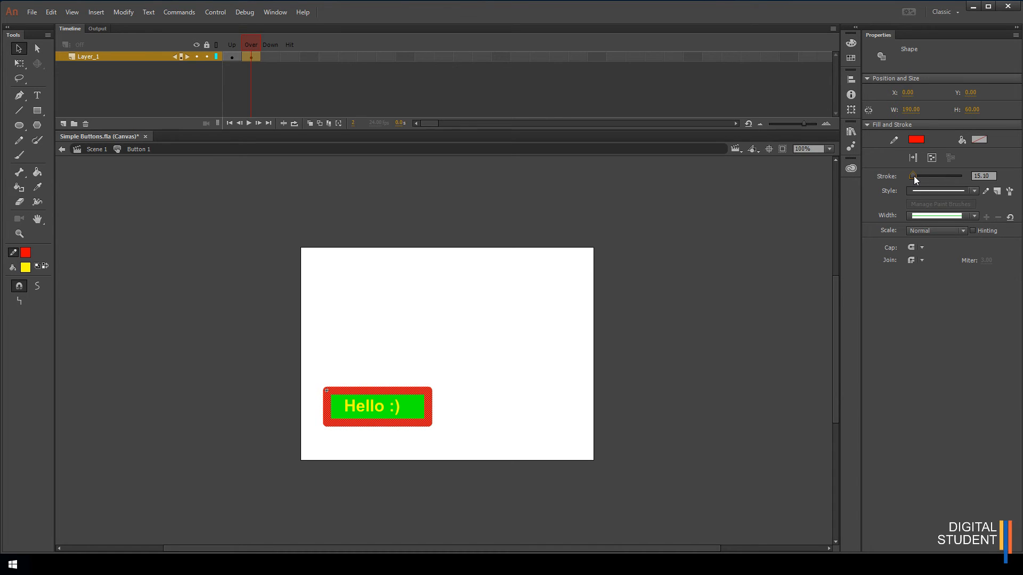
{"action": "left_click", "coordinate": [453, 383]}
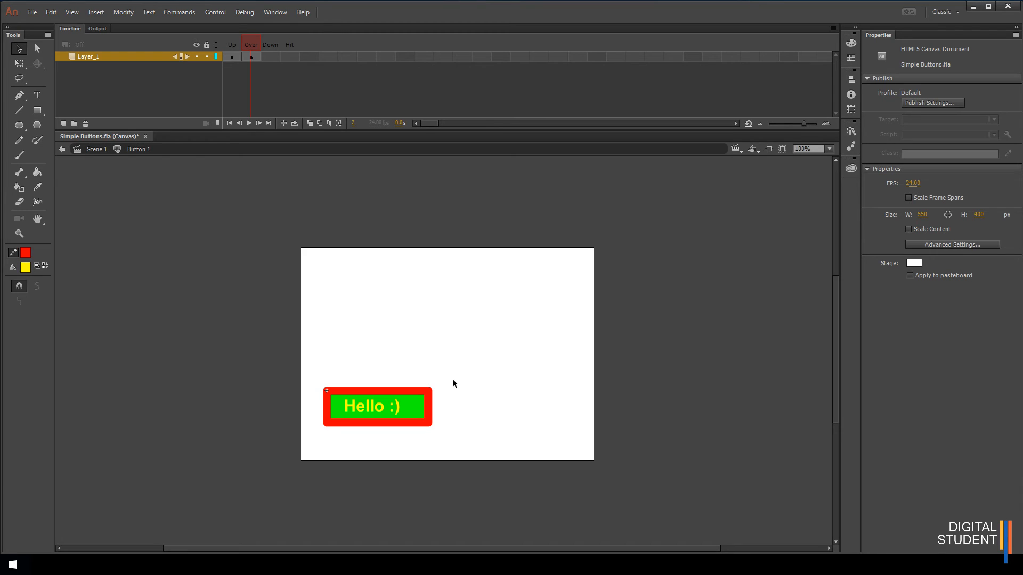
Review the Up and Over states and insert a keyframe for the Down state
{"action": "left_click", "coordinate": [231, 45]}
{"action": "left_click", "coordinate": [248, 45]}
{"action": "right_click", "coordinate": [267, 58]}
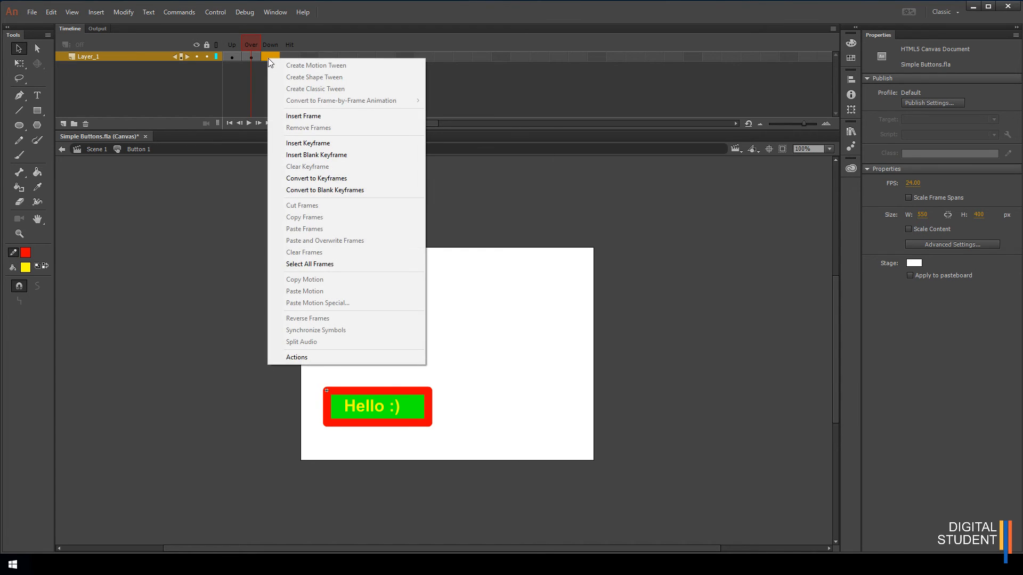
{"action": "left_click", "coordinate": [319, 143]}
{"action": "left_click", "coordinate": [412, 338]}
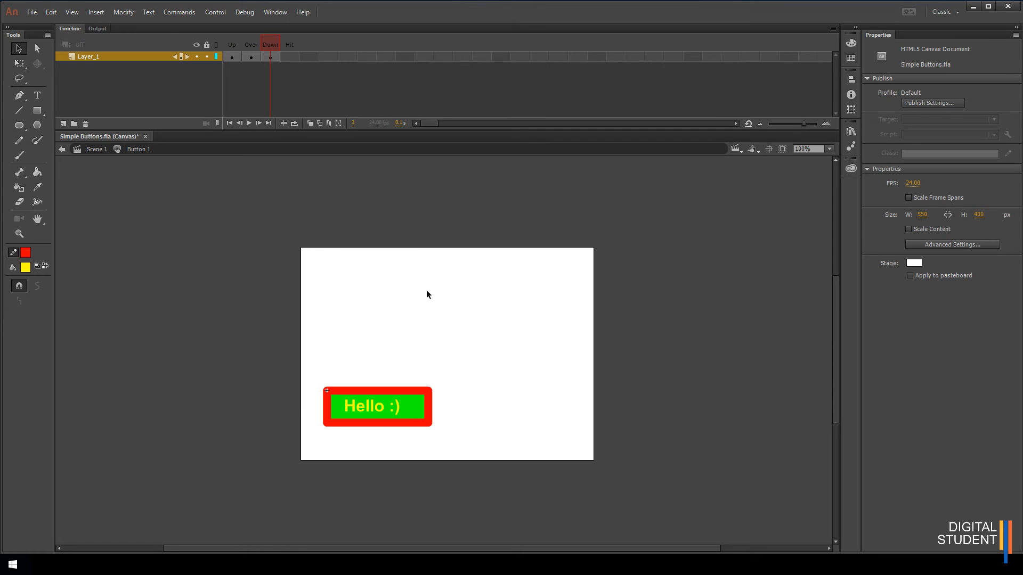
In the Down state, fill the rectangle with dark grey and thin its red outline to a stroke of about 2.95
{"action": "left_click", "coordinate": [413, 409]}
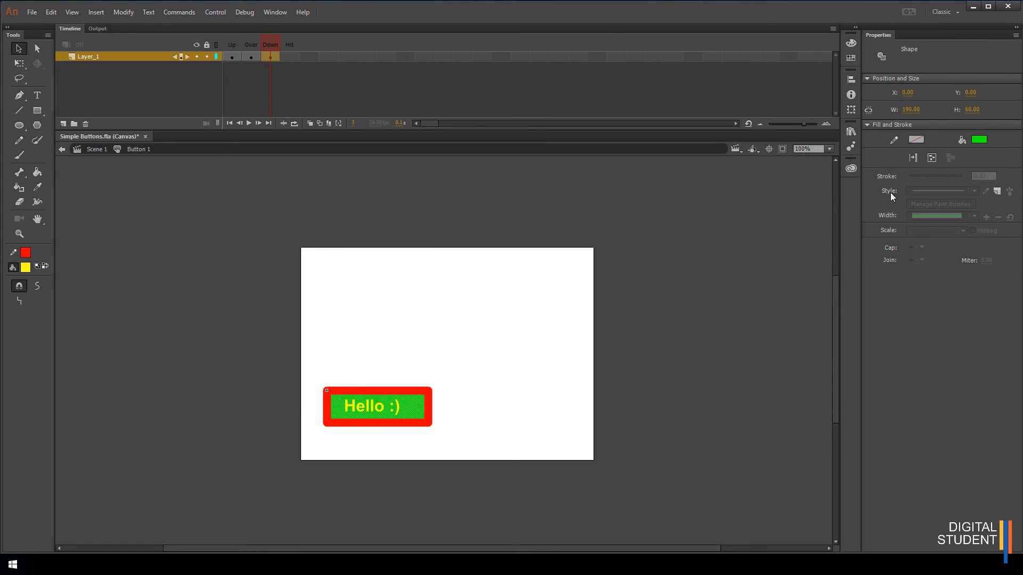
{"action": "left_click", "coordinate": [974, 139]}
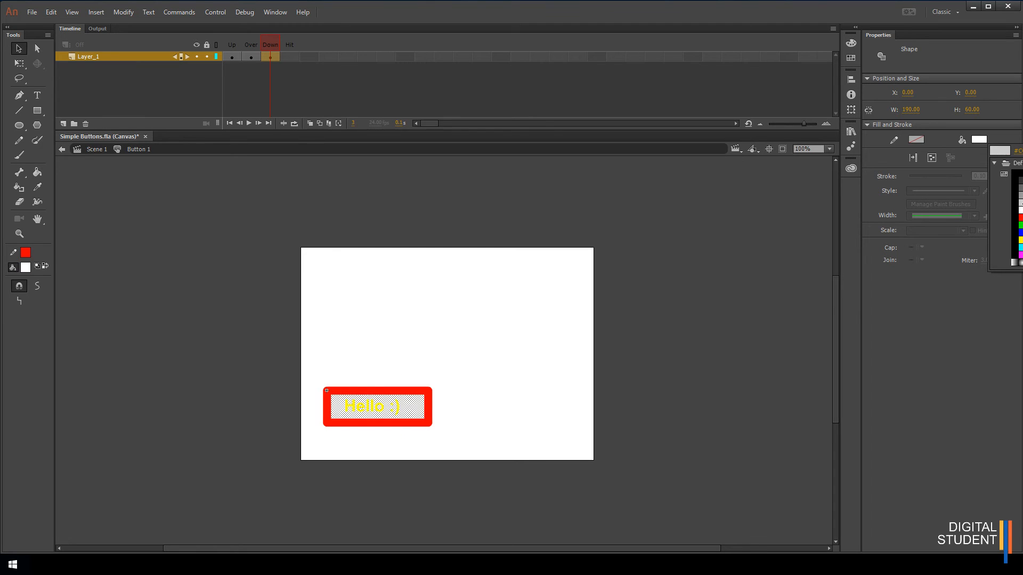
{"action": "left_click", "coordinate": [1021, 180]}
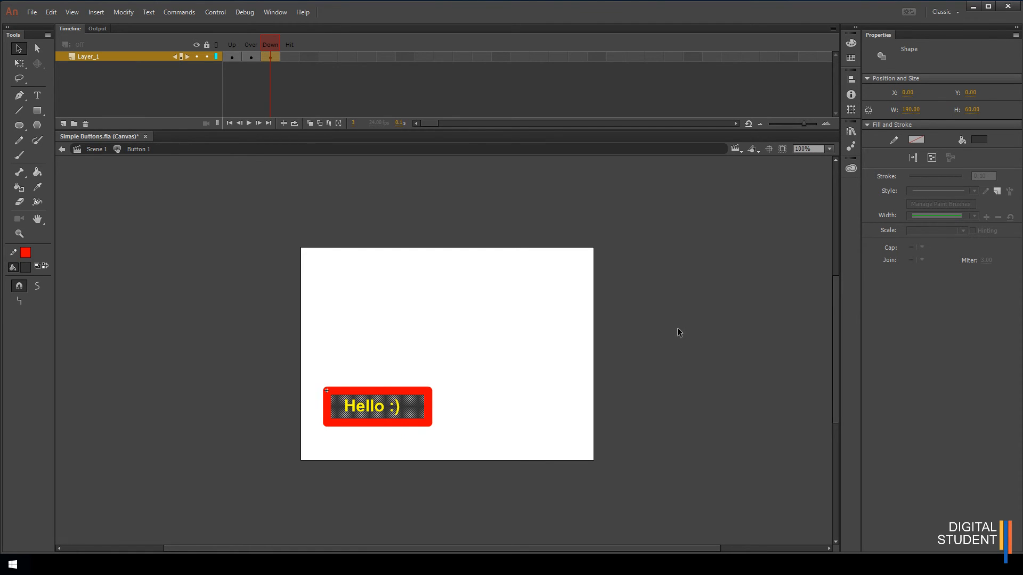
{"action": "left_click", "coordinate": [433, 402]}
{"action": "left_click", "coordinate": [429, 403]}
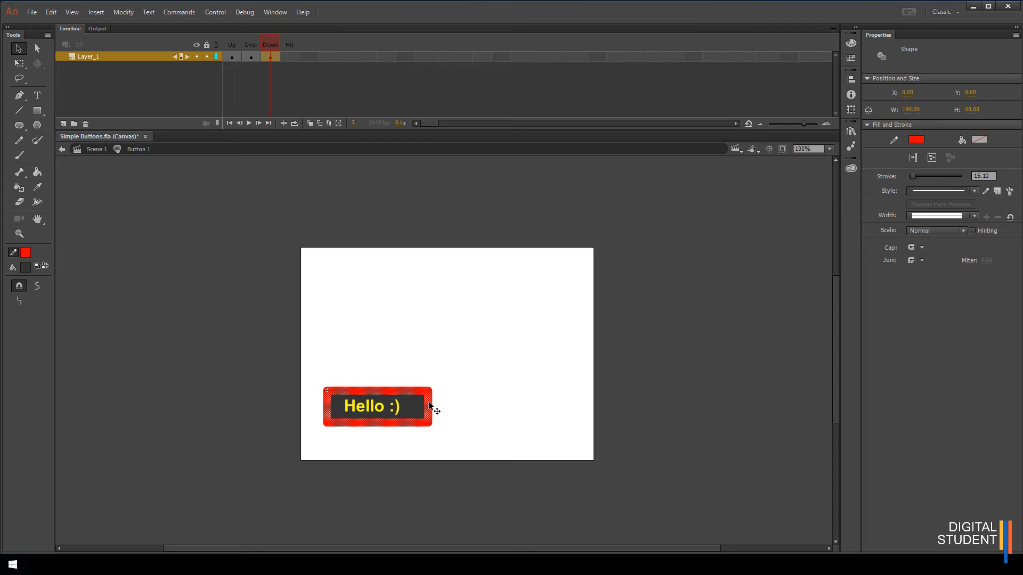
{"action": "left_click_drag", "start_coordinate": [914, 174], "coordinate": [910, 174]}
{"action": "left_click", "coordinate": [499, 421]}
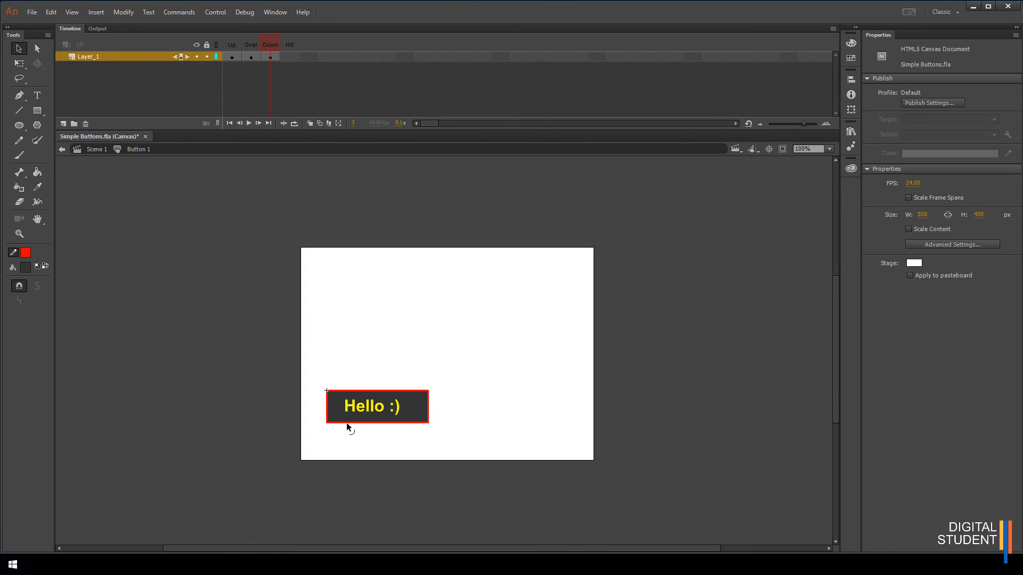
Draw four small dark grey ovals with red outlines above and beside the button in the Down state
{"action": "left_click", "coordinate": [19, 127]}
{"action": "left_click_drag", "start_coordinate": [491, 358], "coordinate": [519, 386]}
{"action": "left_click_drag", "start_coordinate": [444, 300], "coordinate": [461, 323]}
{"action": "mouse_move", "coordinate": [379, 299]}
{"action": "left_mouse_down"}
{"action": "mouse_move", "coordinate": [391, 318]}
{"action": "mouse_move", "coordinate": [343, 328]}
{"action": "left_mouse_up"}
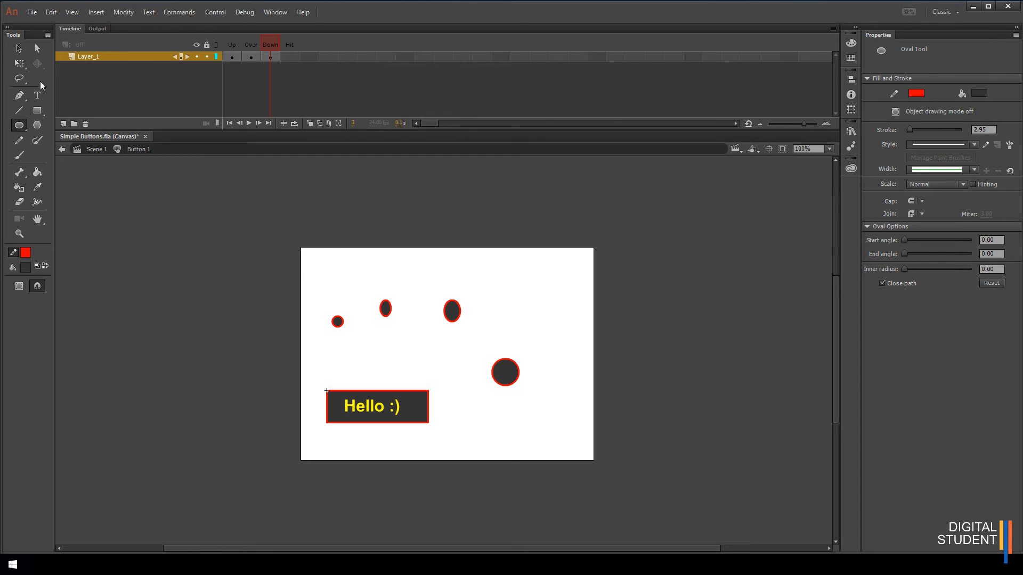
{"action": "left_click", "coordinate": [18, 49]}
Leave the Hit state empty, return to Scene 1 and save the document
{"action": "left_click", "coordinate": [284, 59]}
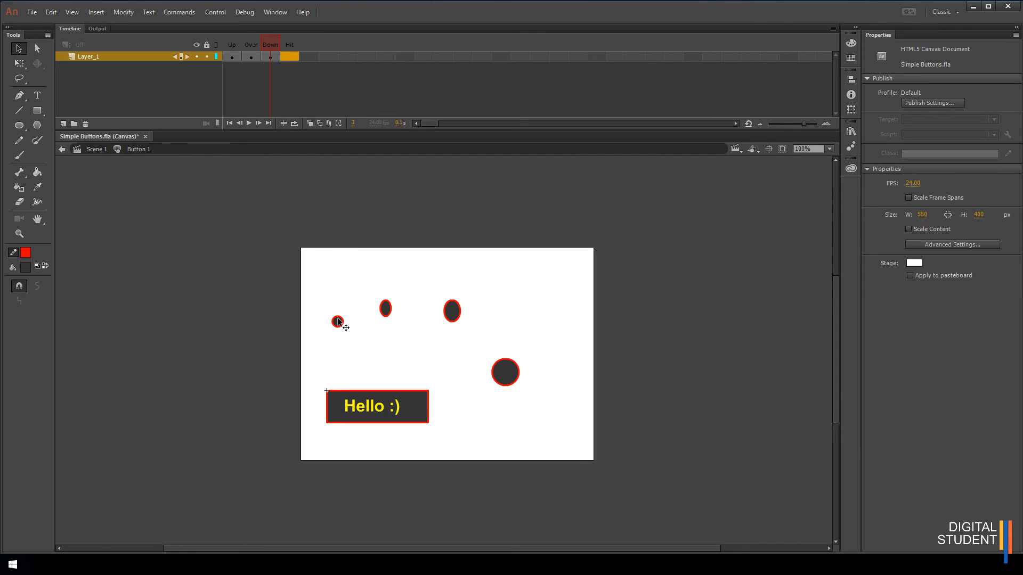
{"action": "left_click", "coordinate": [96, 151]}
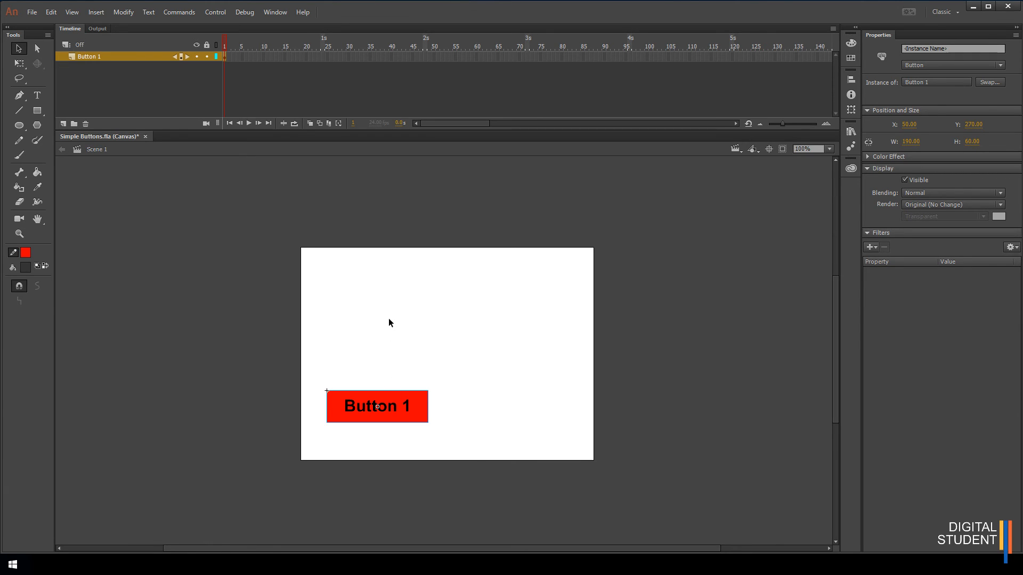
{"action": "left_click", "coordinate": [32, 12]}
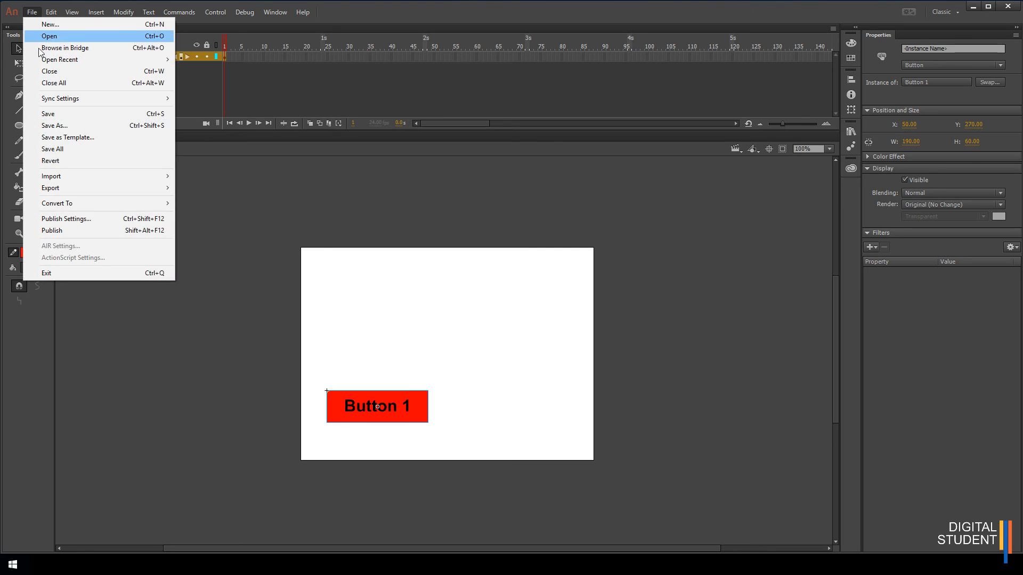
{"action": "left_click", "coordinate": [53, 114]}
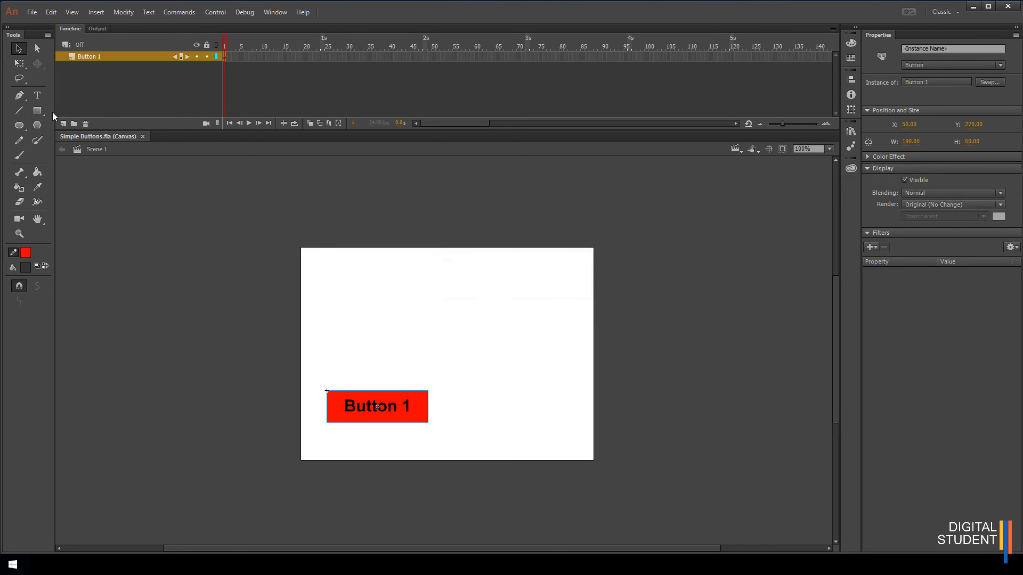
Review the document's basic JavaScript/HTML publish settings and dismiss them without making changes
{"action": "left_click", "coordinate": [32, 13]}
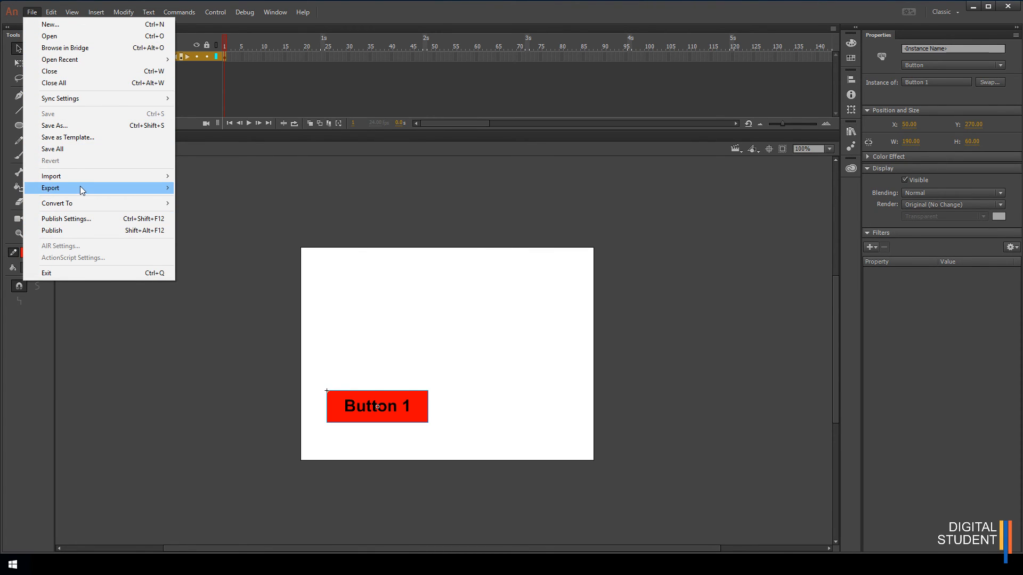
{"action": "mouse_move", "coordinate": [82, 190]}
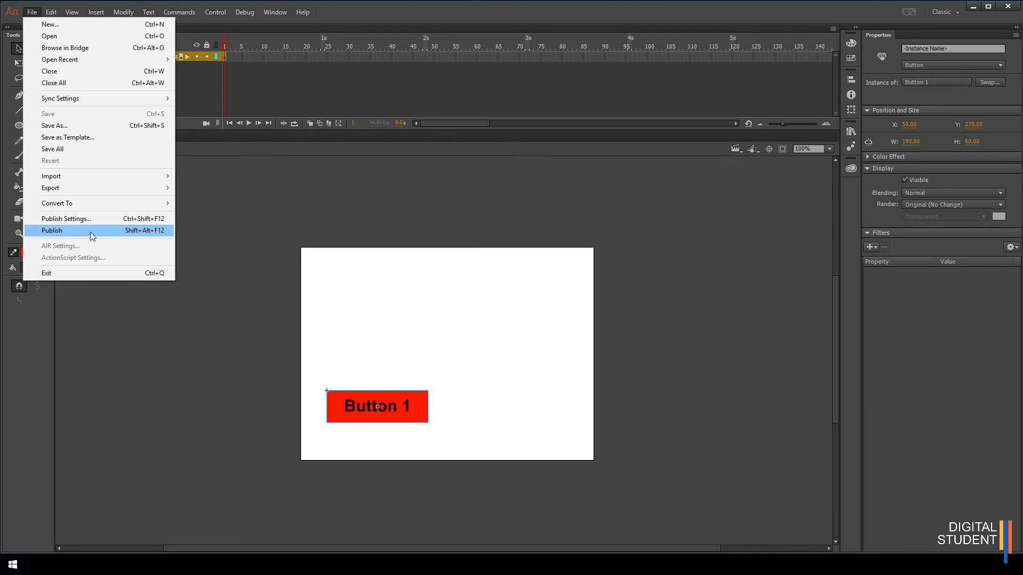
{"action": "left_click", "coordinate": [97, 216]}
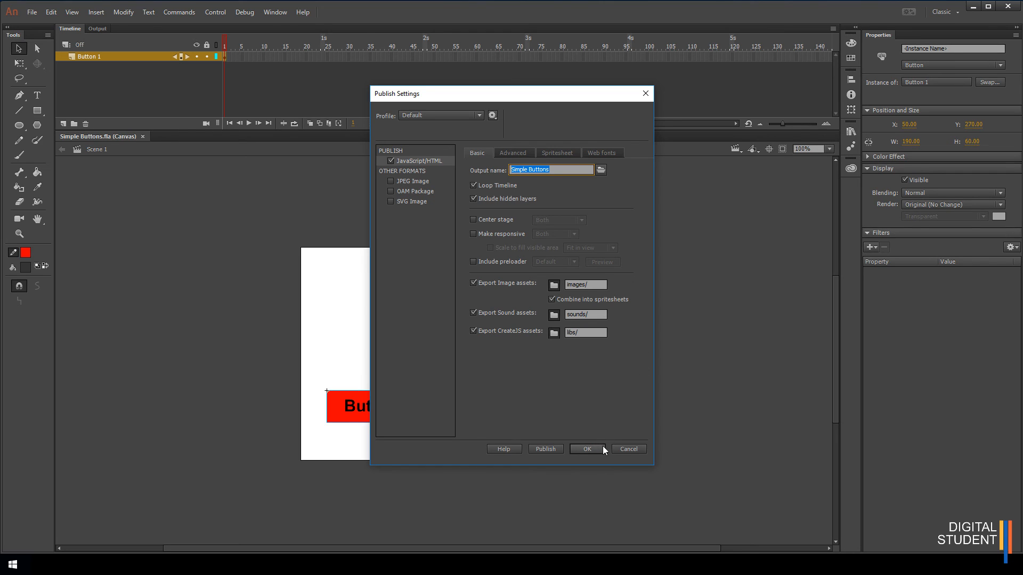
{"action": "left_click", "coordinate": [620, 448]}
Publish the Simple Buttons document and return to the timeline
{"action": "left_click", "coordinate": [32, 11]}
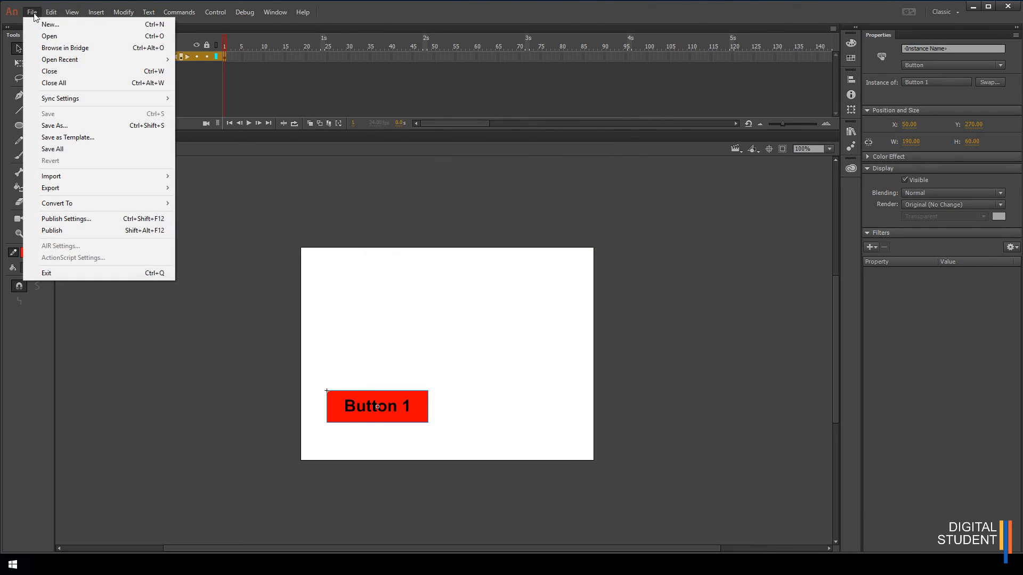
{"action": "left_click", "coordinate": [65, 232]}
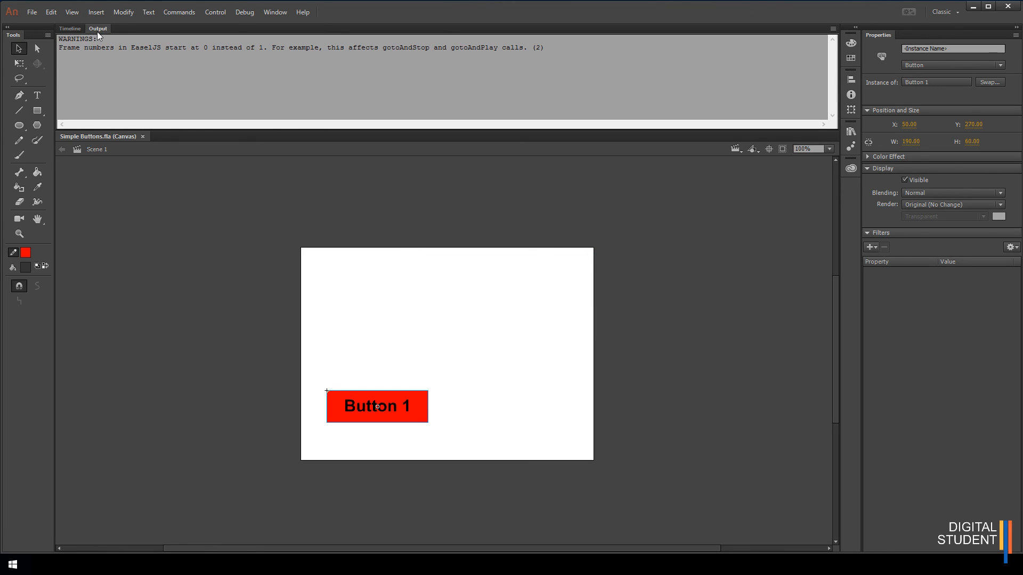
{"action": "left_click", "coordinate": [71, 30]}
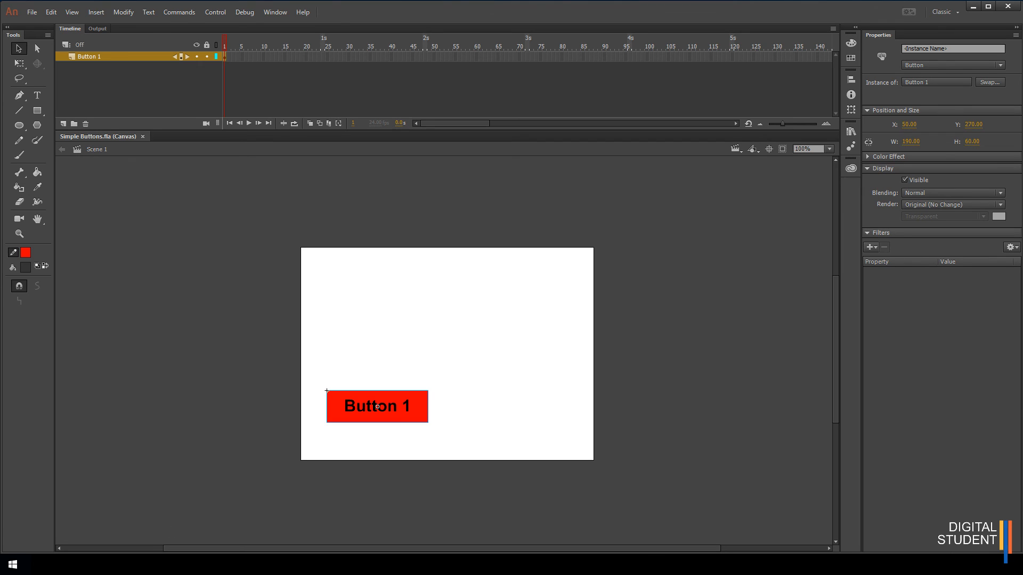
Switch to File Explorer and examine the Animate, HTML and JavaScript files in the 1. Simple Buttons folder
{"action": "left_click", "coordinate": [118, 565]}
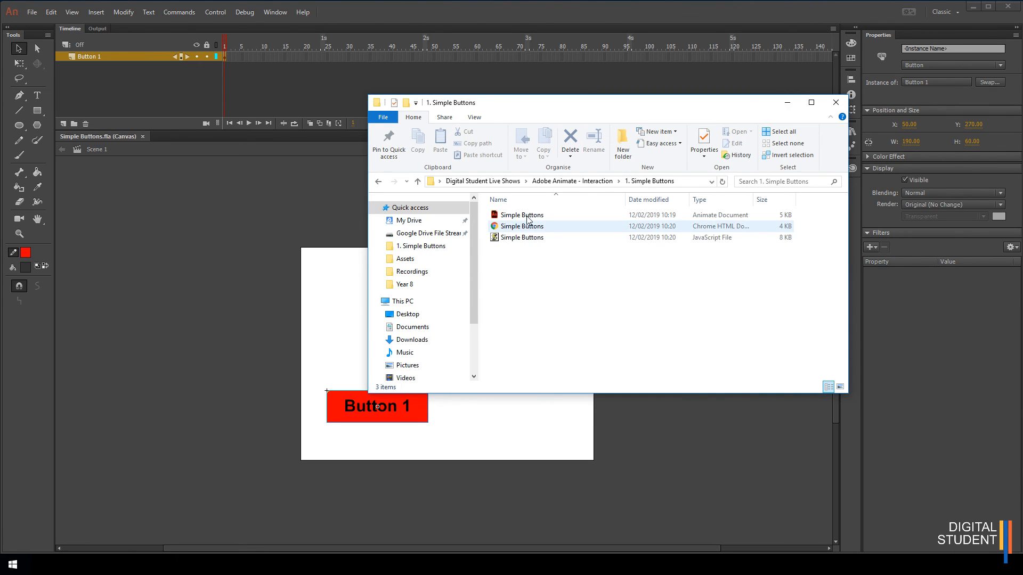
{"action": "left_click", "coordinate": [580, 181]}
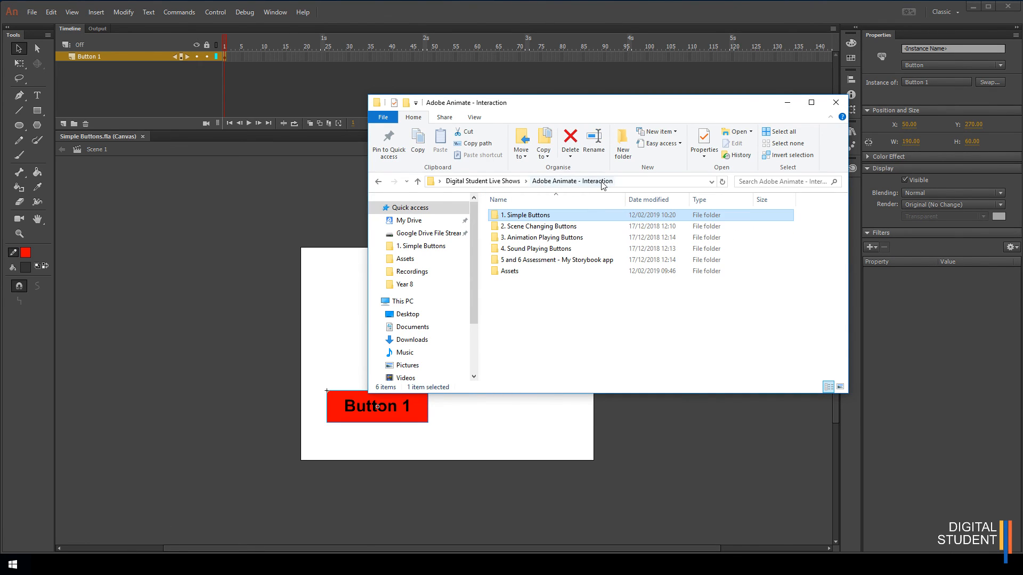
{"action": "double_click", "coordinate": [523, 215]}
{"action": "left_click", "coordinate": [523, 216]}
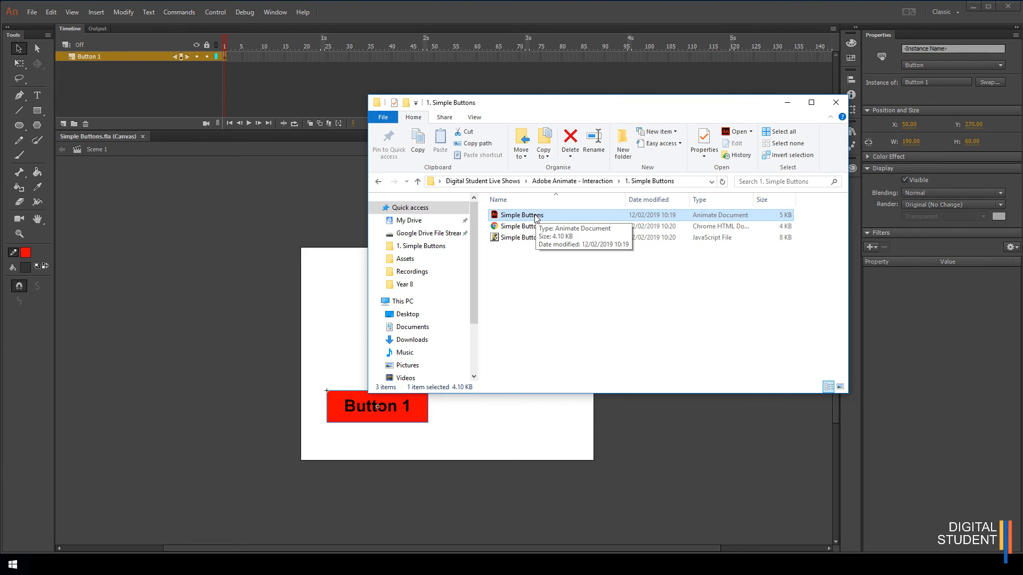
{"action": "left_click", "coordinate": [517, 227]}
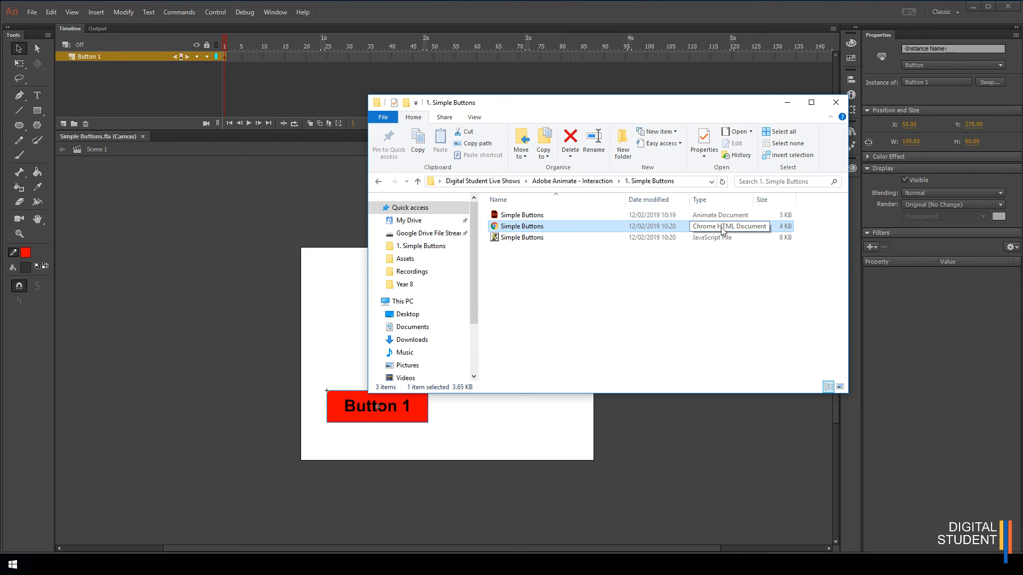
{"action": "left_click", "coordinate": [655, 268]}
{"action": "left_click", "coordinate": [534, 239]}
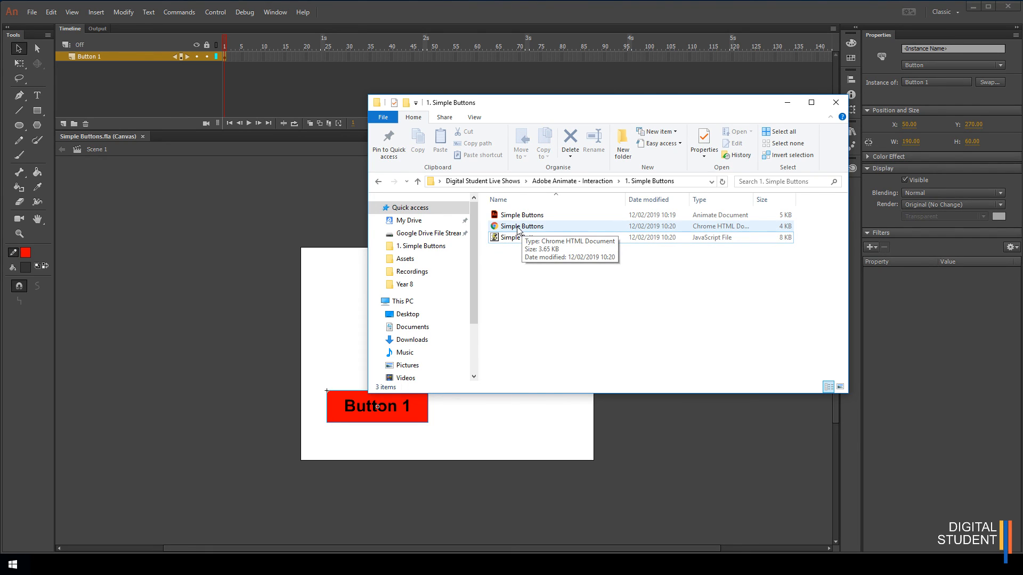
Open the published Simple Buttons HTML document in Chrome, test Button 1's Over and Down states, and close the browser
{"action": "left_click", "coordinate": [518, 229]}
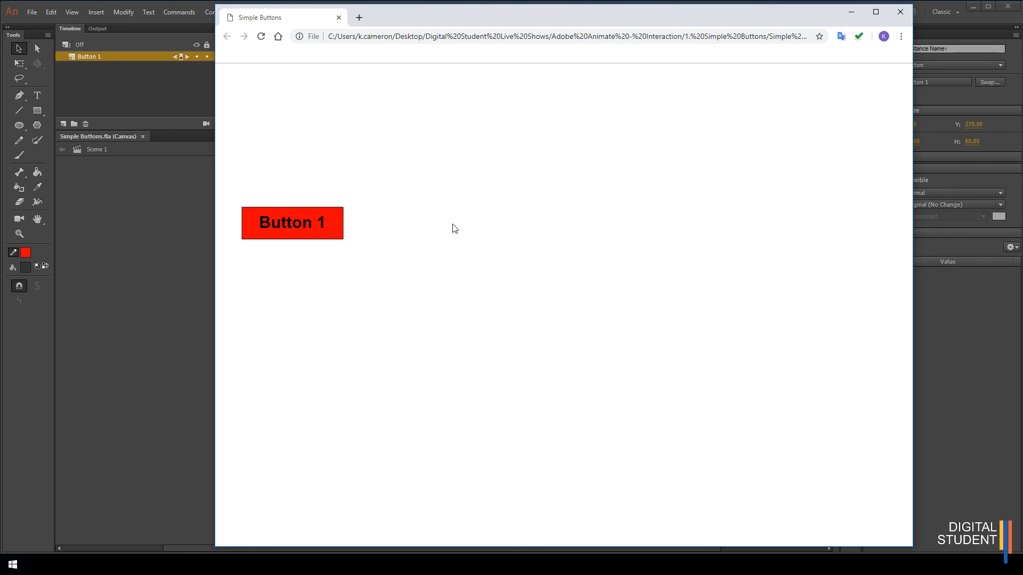
{"action": "left_click", "coordinate": [318, 228]}
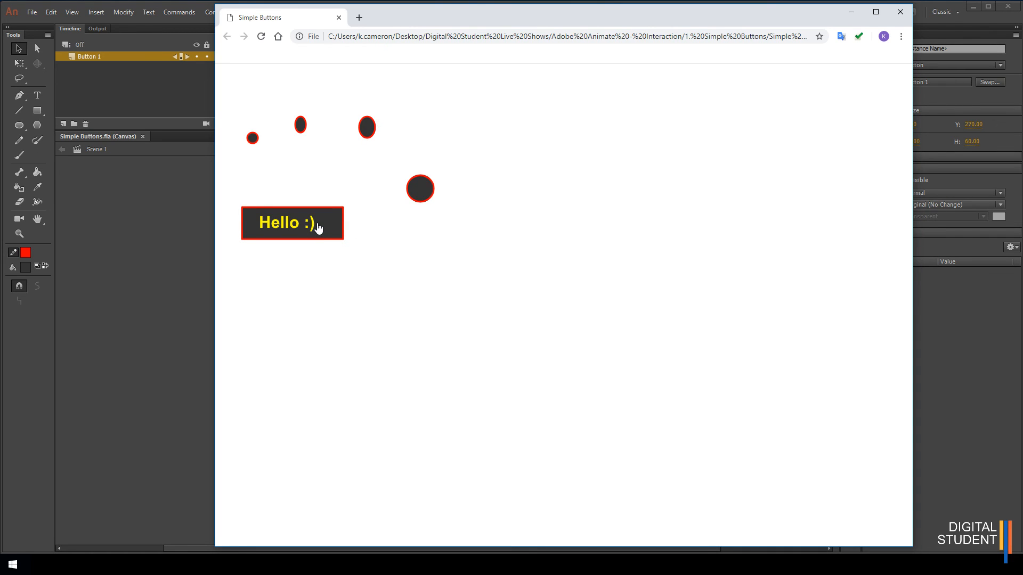
{"action": "left_click", "coordinate": [312, 223]}
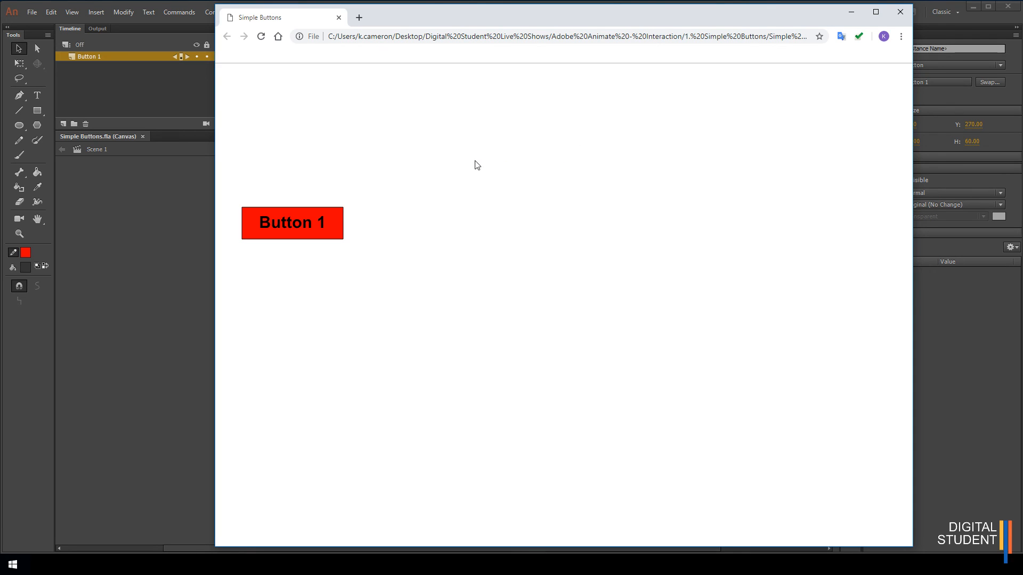
{"action": "left_click", "coordinate": [309, 233]}
{"action": "left_click", "coordinate": [315, 233]}
{"action": "left_click", "coordinate": [901, 11]}
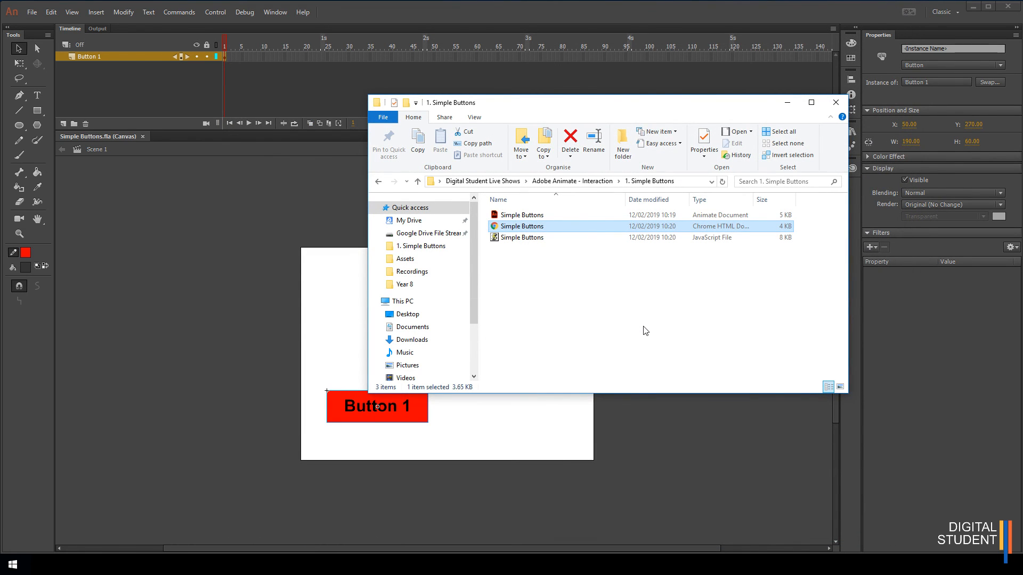